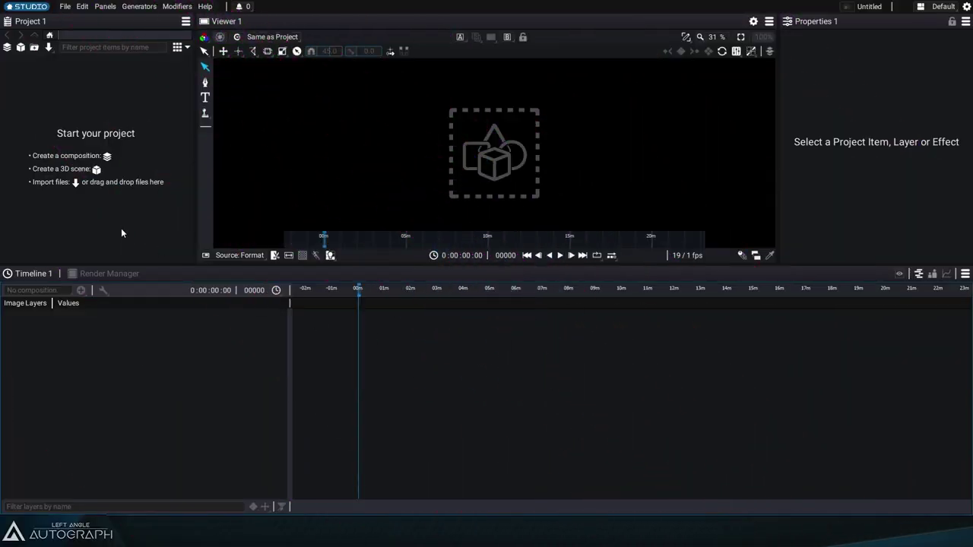
Create a new composition and add a Shadertoy generator layer to it
click(6, 47)
click(81, 290)
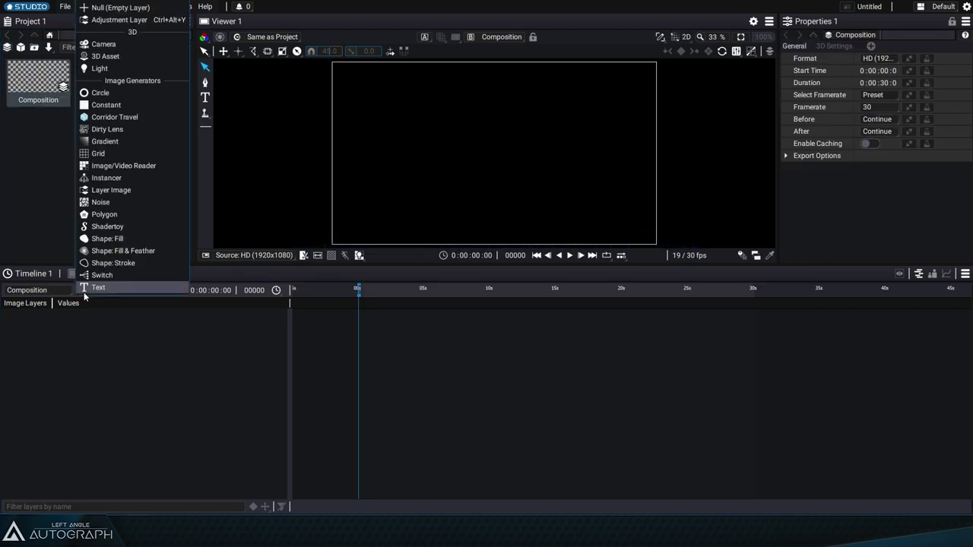
click(106, 227)
Scrub the composition to 0:00:09:01 and enlarge the viewer and properties areas of the workspace
drag(358, 290, 476, 357)
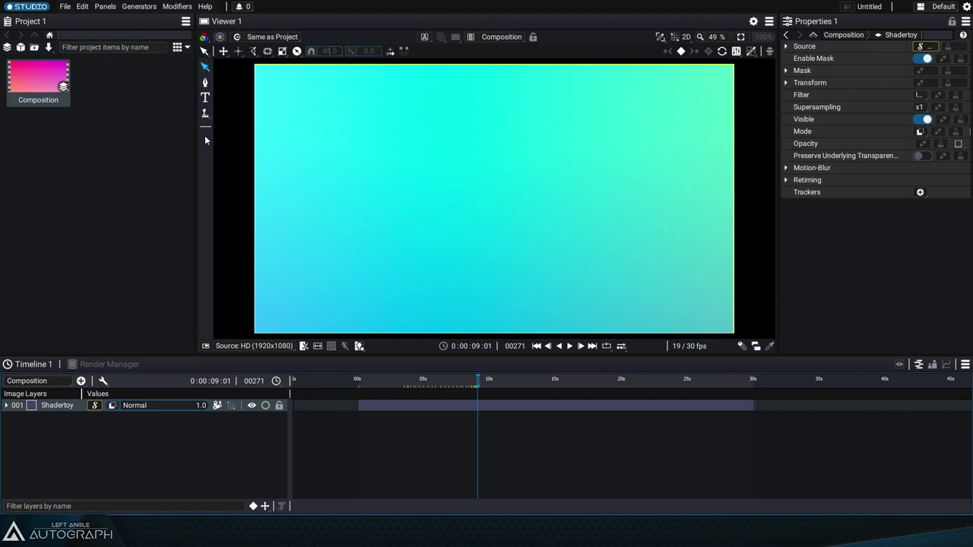
drag(777, 107, 652, 137)
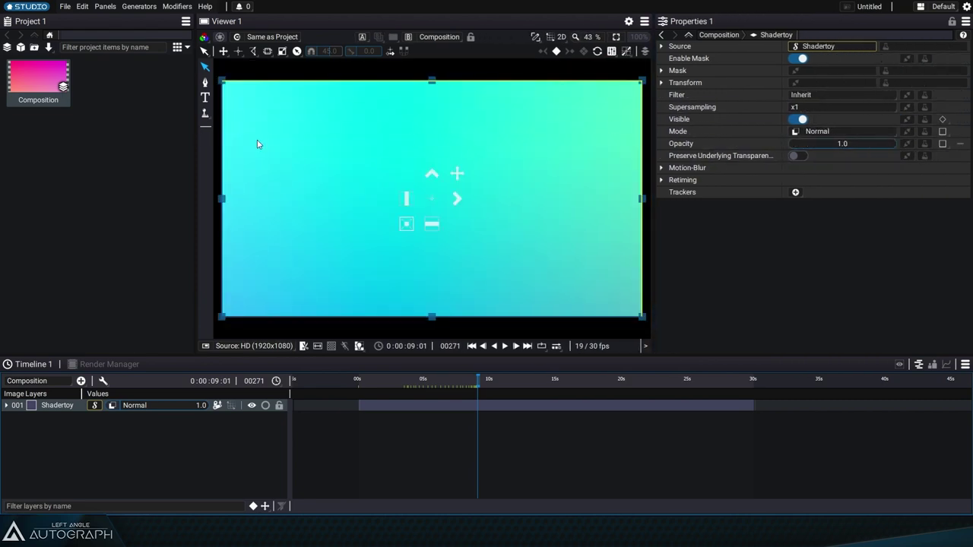
drag(196, 140, 142, 144)
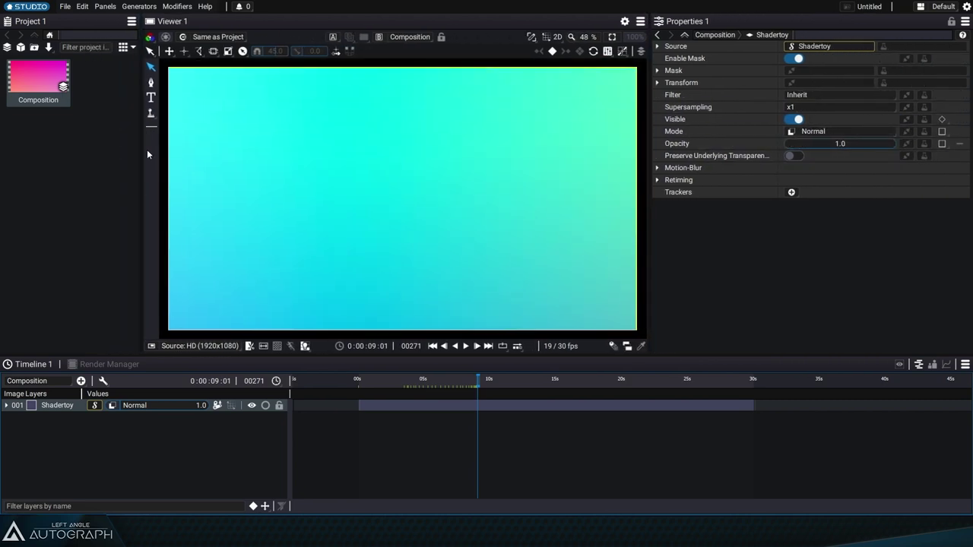
Switch to the Desert Canyon shader on the Shadertoy website and preview its animation, pausing at 14.77
click(305, 279)
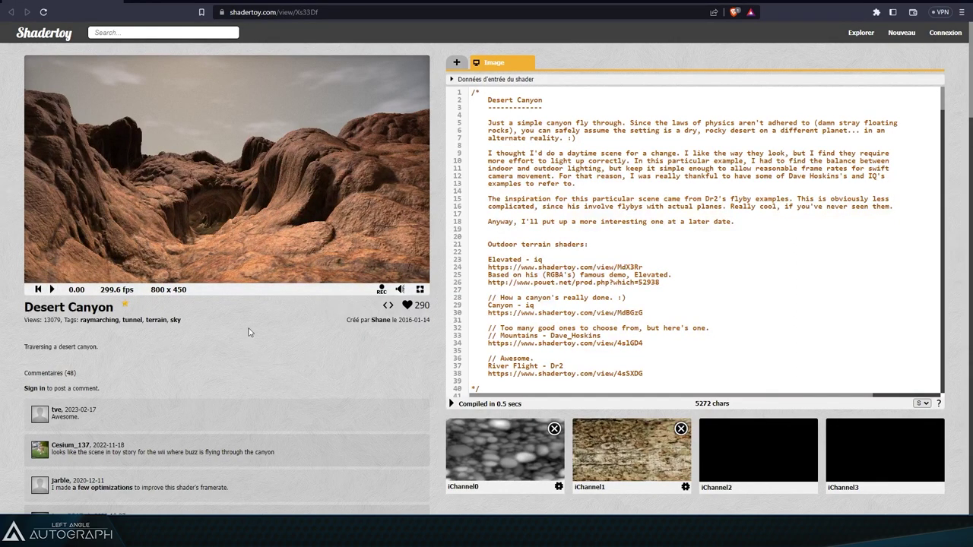
click(51, 291)
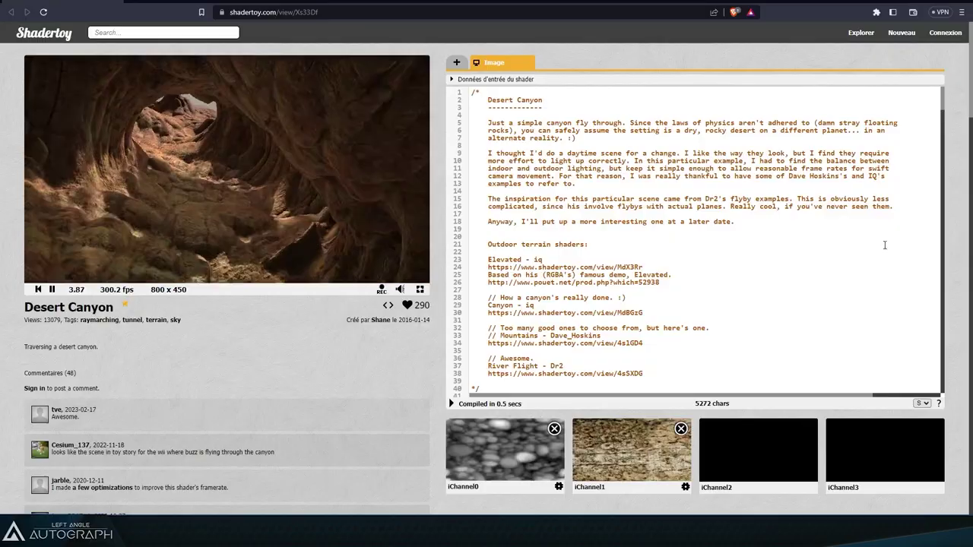
mouse_move(942, 102)
mouse_down()
mouse_move(955, 371)
mouse_move(948, 95)
mouse_up()
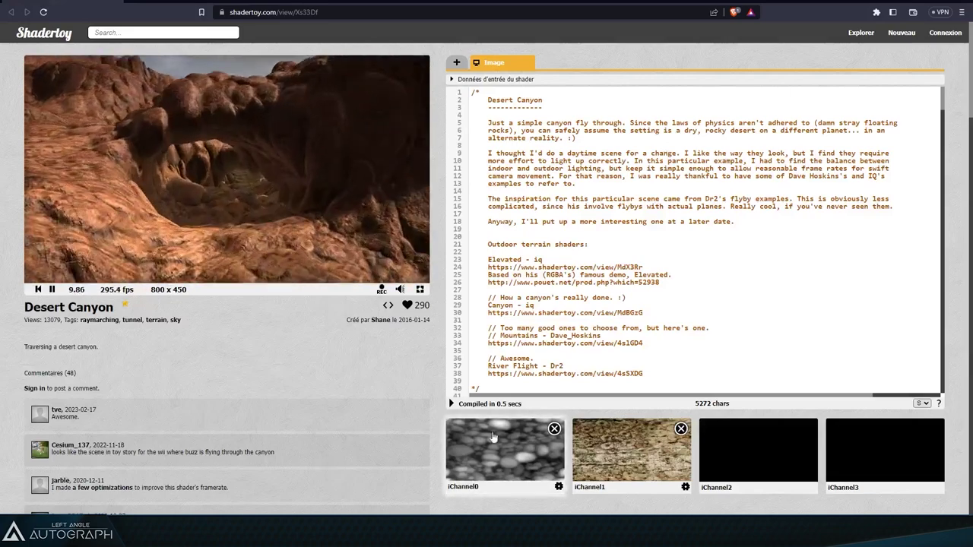
click(52, 289)
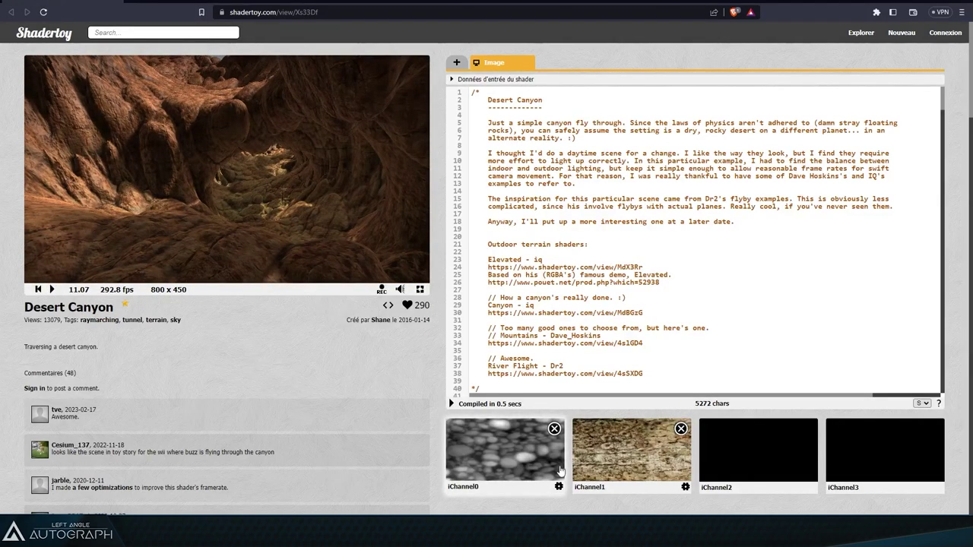
click(50, 289)
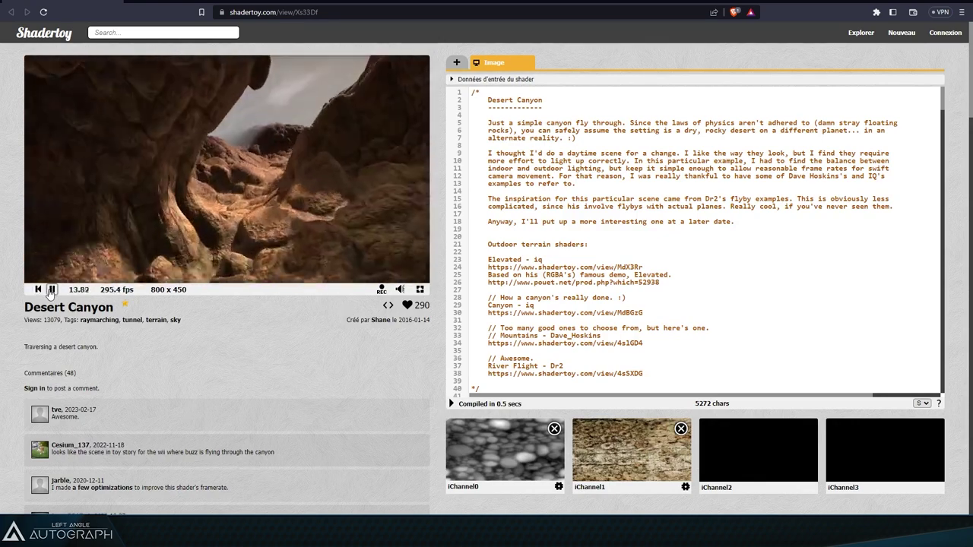
click(51, 290)
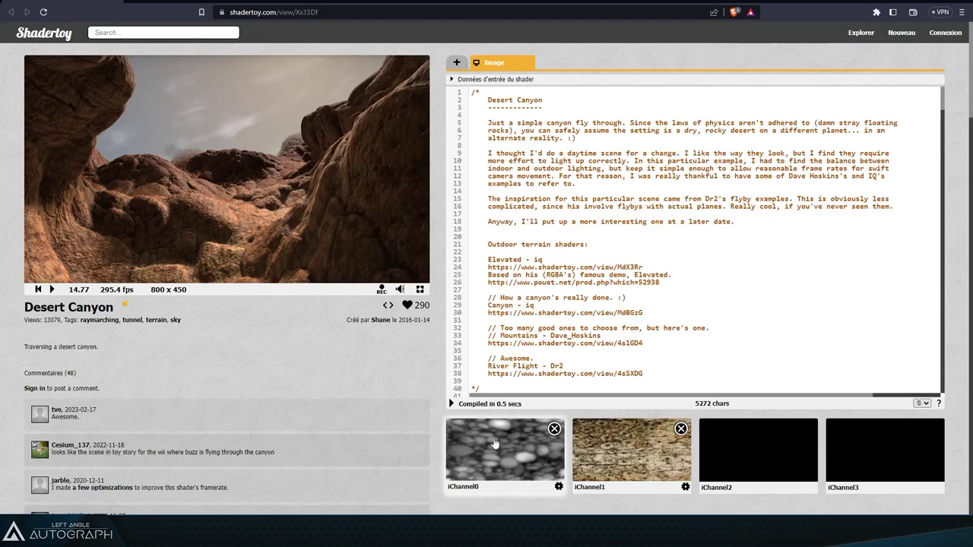
Try the Bayer, Abstract 1, Font 1, Lichen and Gray Noise Small textures on iChannel0, ending with Pebbles
click(542, 431)
click(371, 158)
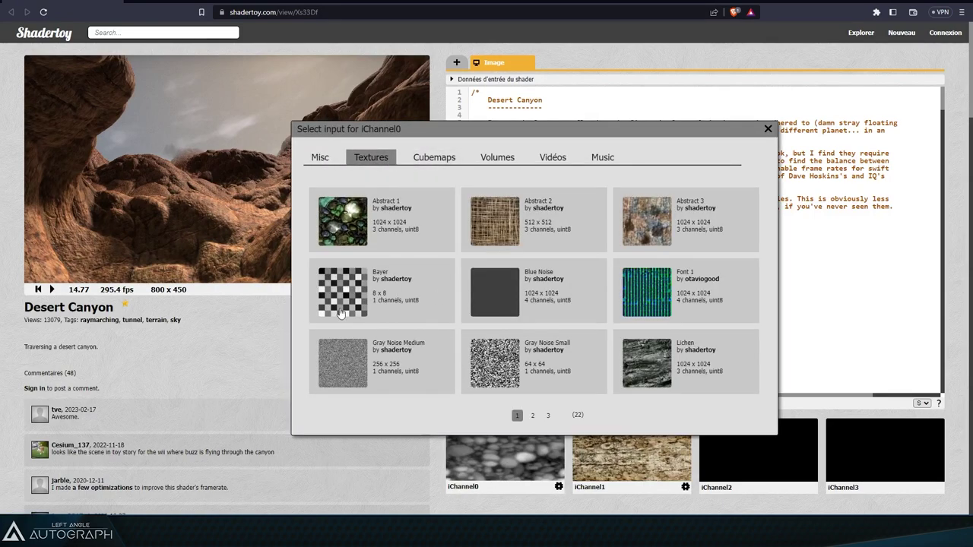
click(344, 308)
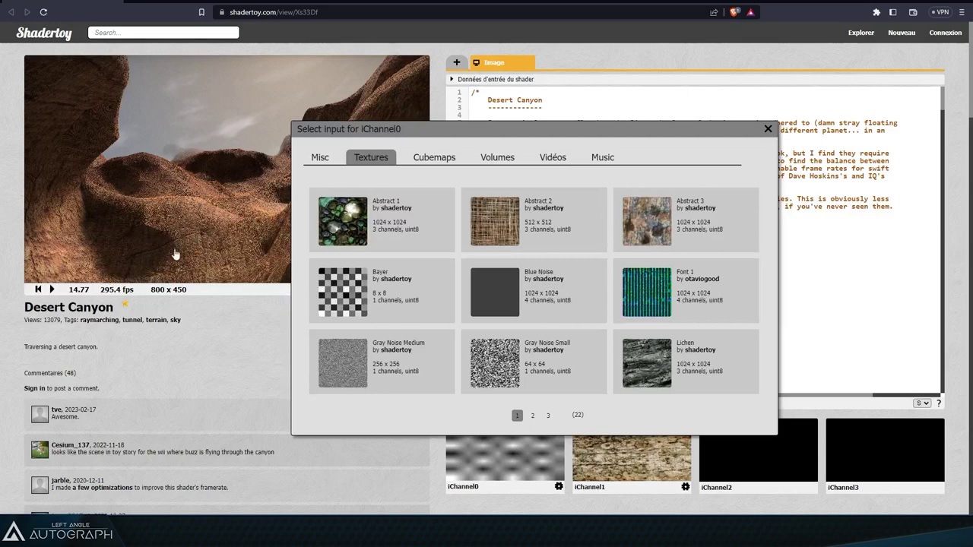
click(349, 220)
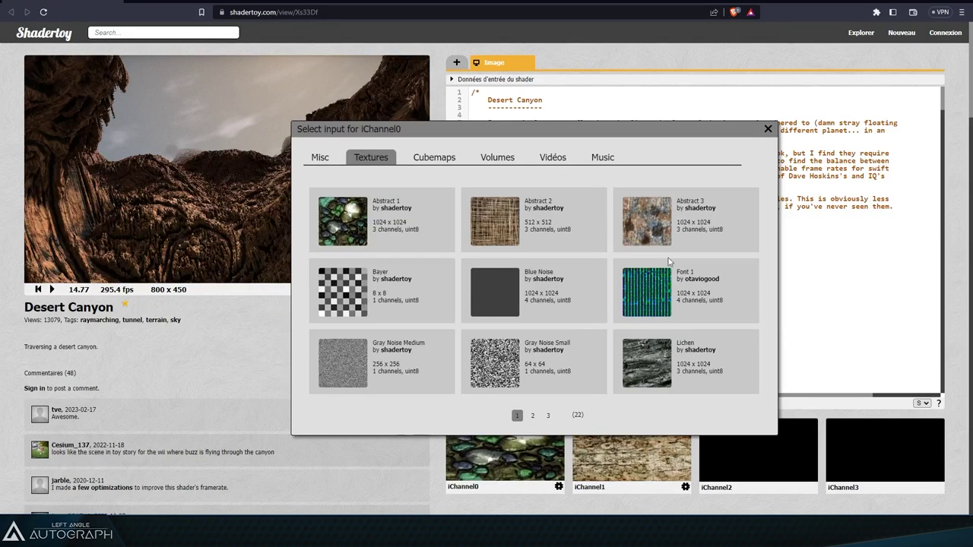
click(665, 286)
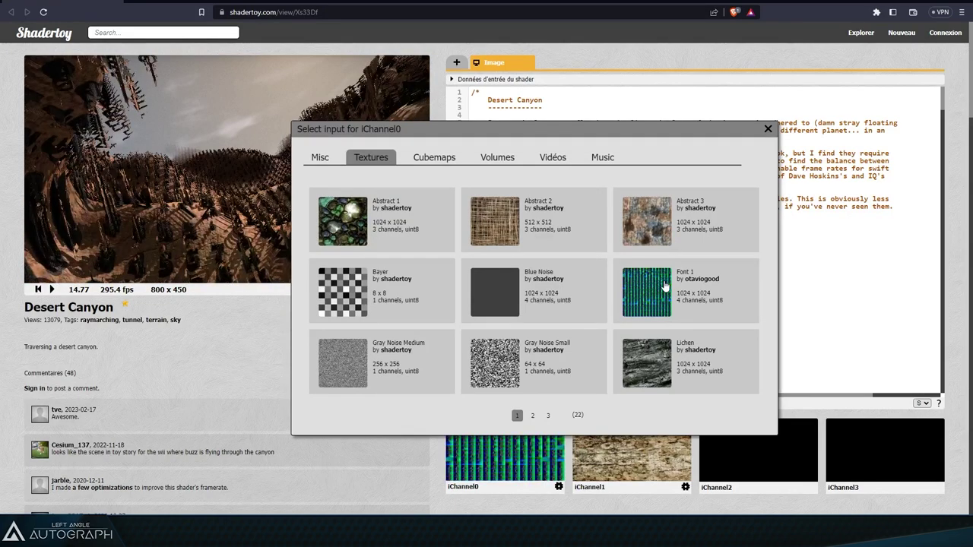
click(638, 365)
click(491, 362)
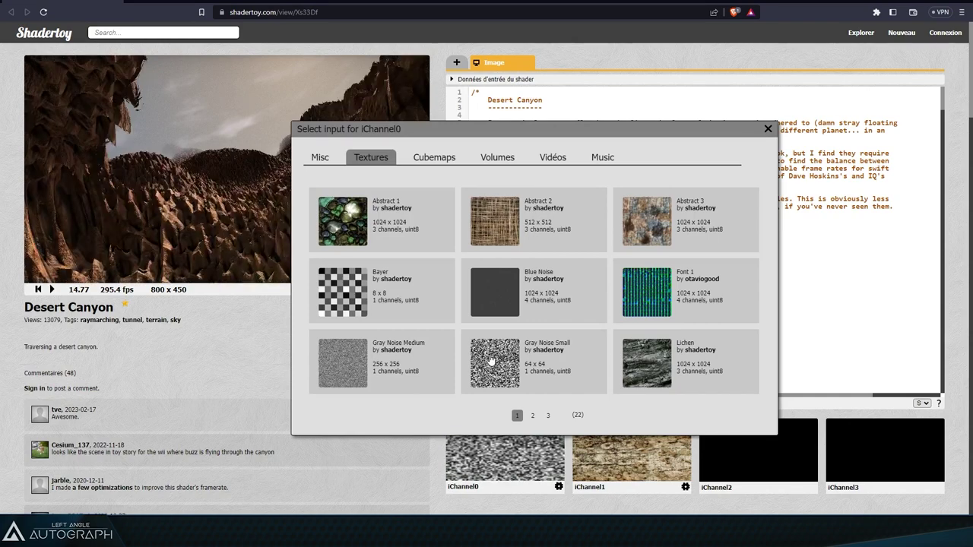
click(533, 417)
click(352, 363)
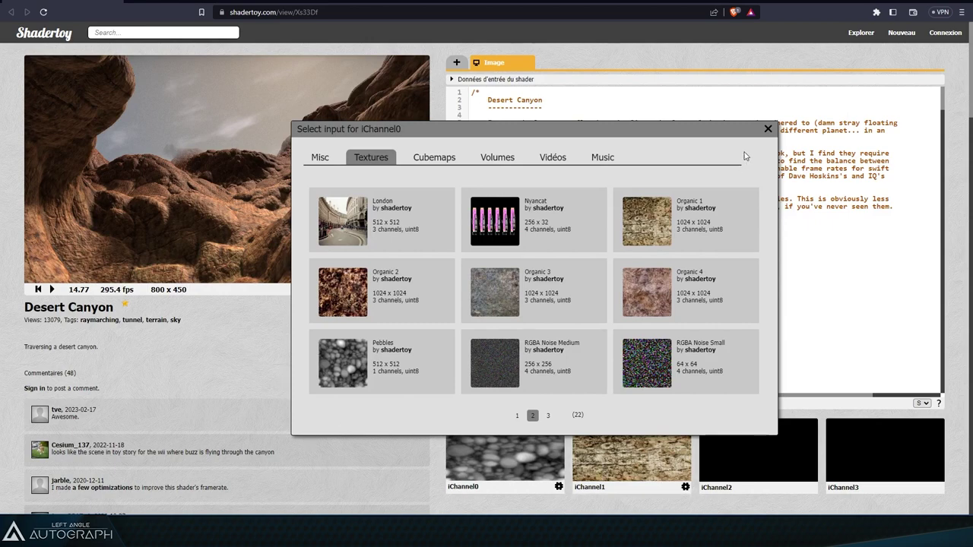
click(767, 129)
Try the London, Organic, Pebbles and RGBA Noise Small textures on iChannel1, and finish with Nyancat
click(639, 439)
drag(491, 129, 677, 123)
click(534, 200)
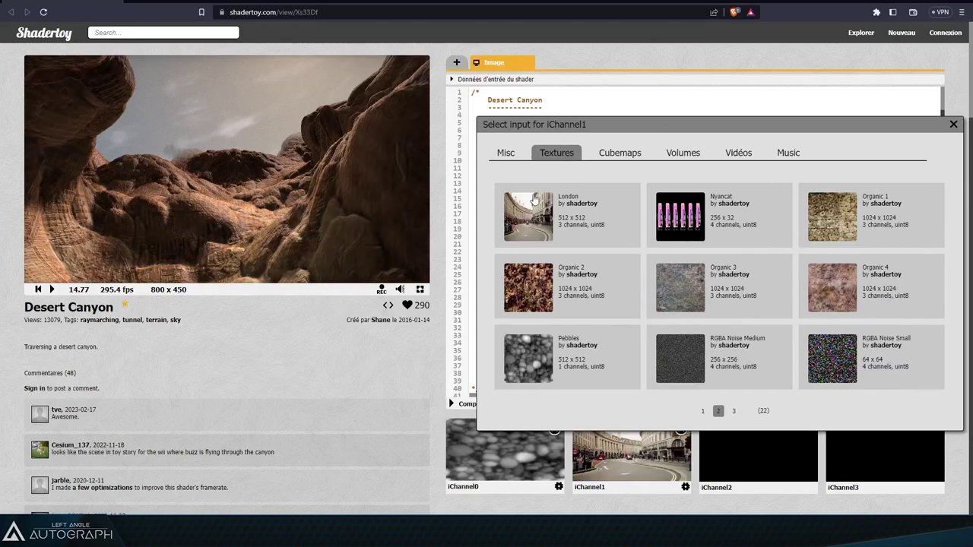
click(692, 223)
click(680, 284)
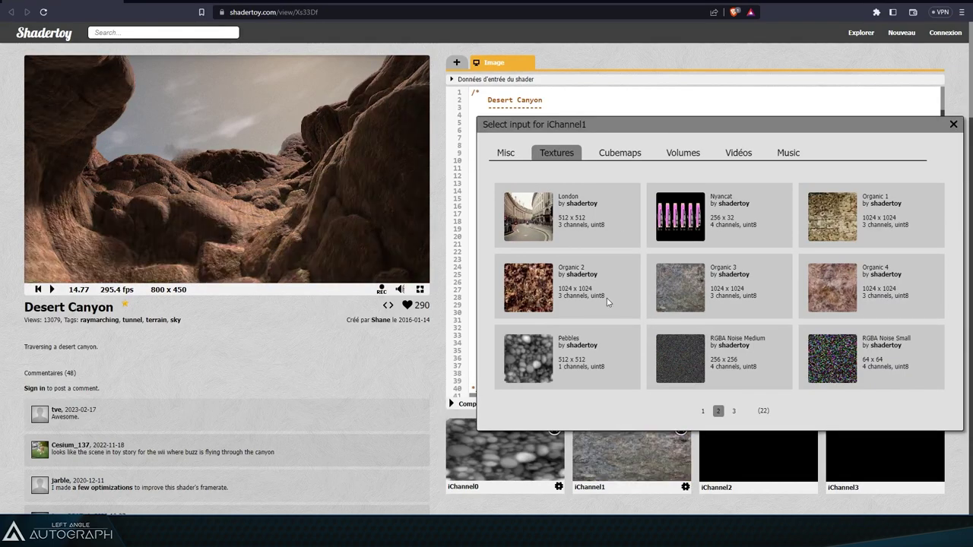
click(544, 302)
click(535, 363)
click(839, 240)
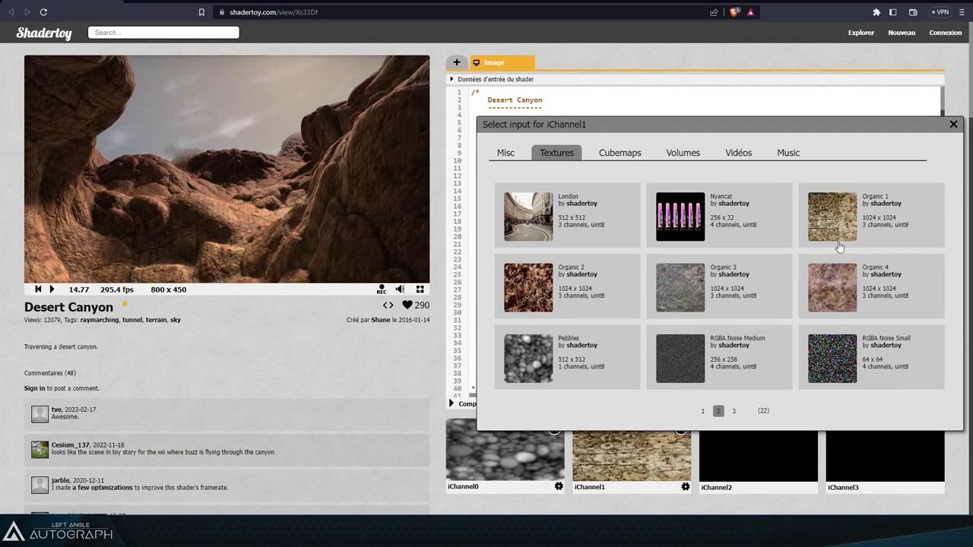
click(841, 301)
click(834, 358)
click(683, 207)
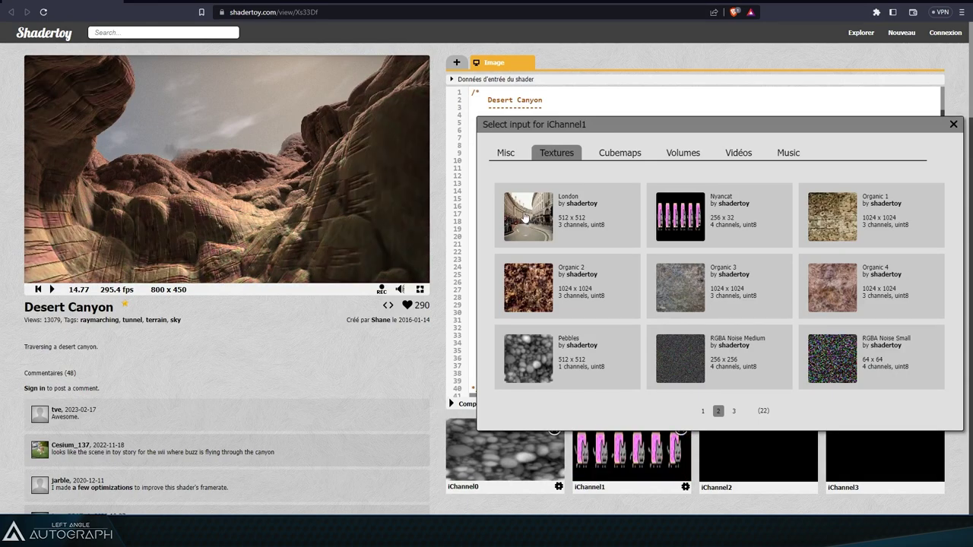
click(953, 124)
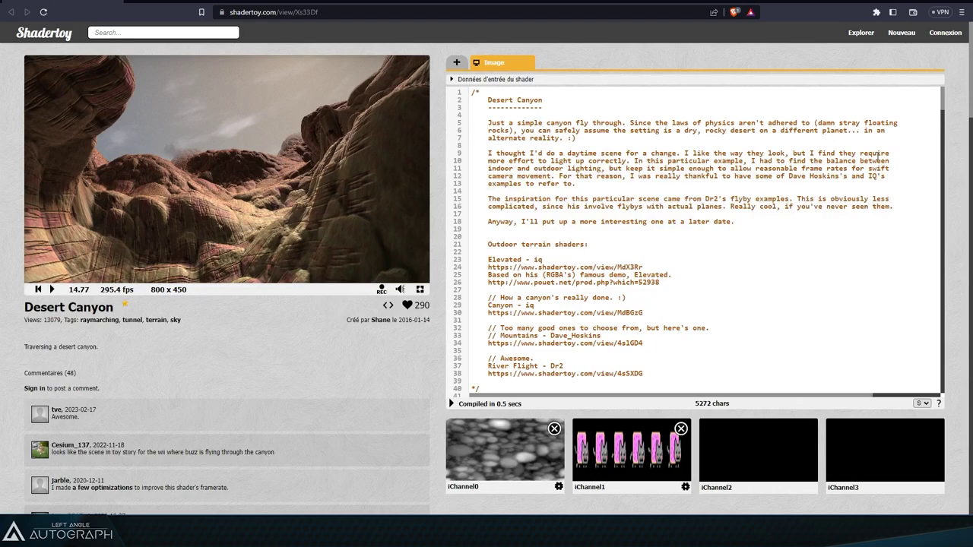
Copy the entire Desert Canyon shader code and paste it over the Shadertoy layer's source code in Autograph
click(673, 206)
key(ctrl+a)
key(alt+Tab)
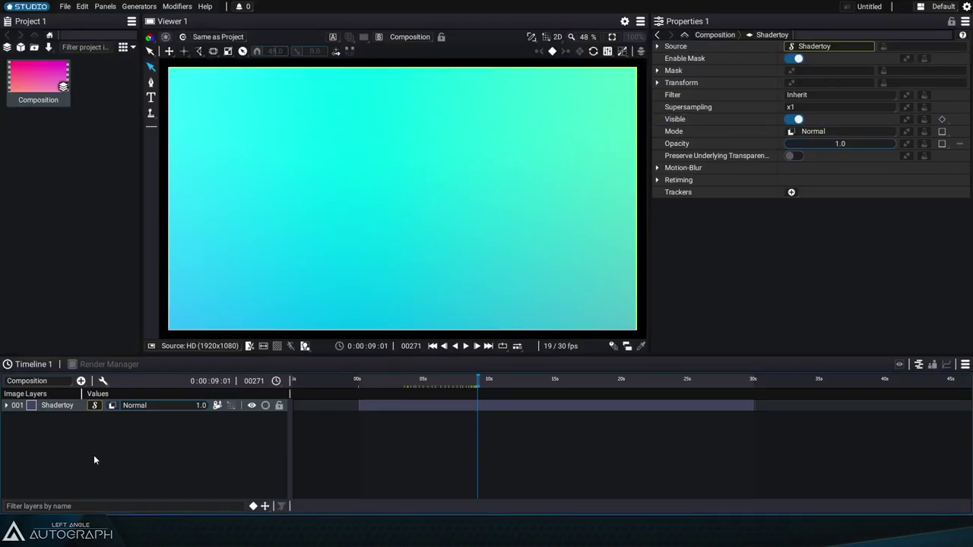
click(94, 405)
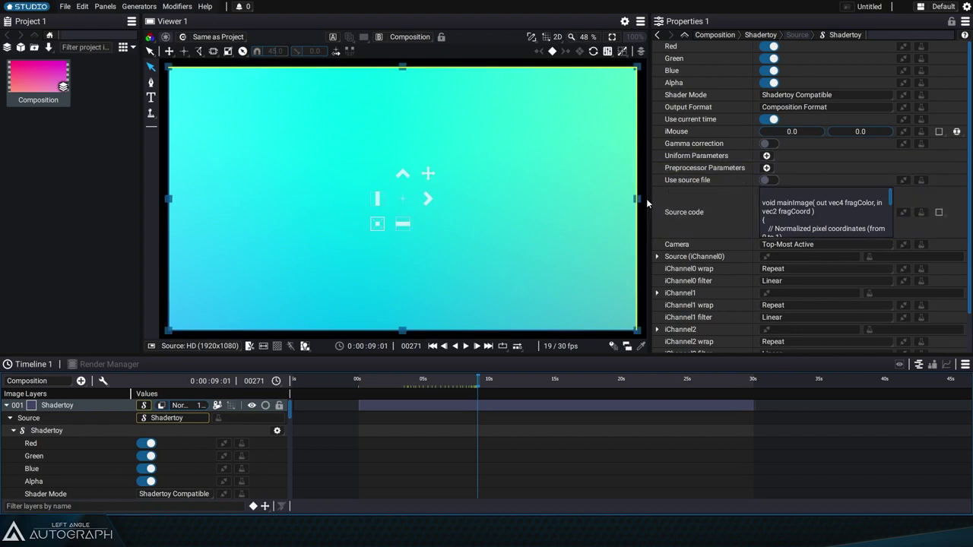
key(ctrl+a)
key(ctrl+v)
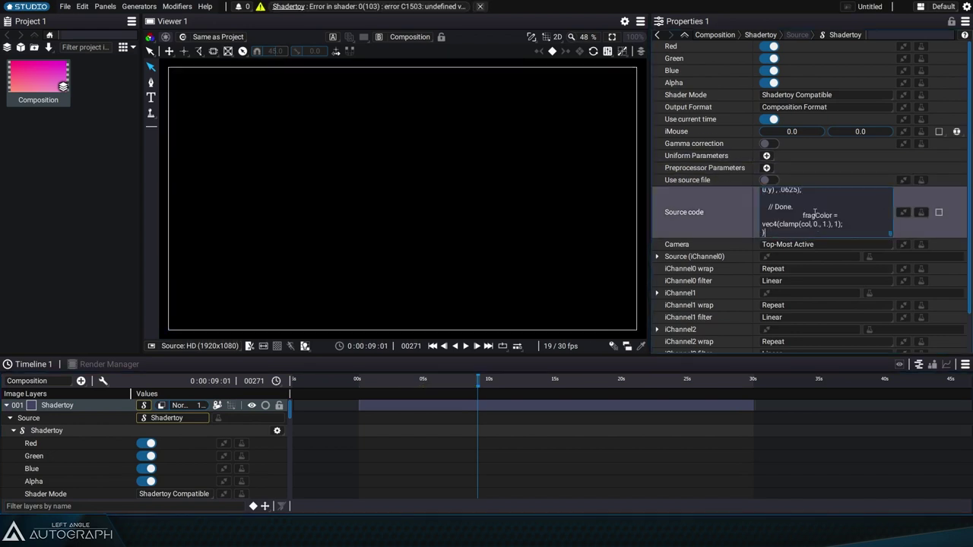
Widen the properties area and assign a Noise generator to the shader's Source (iChannel0) input
drag(99, 143, 97, 143)
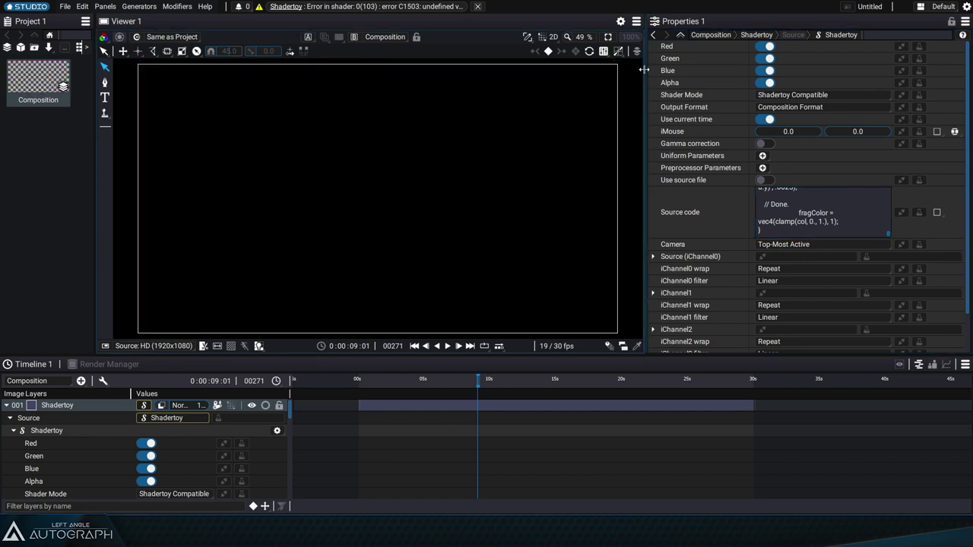
drag(644, 71, 598, 190)
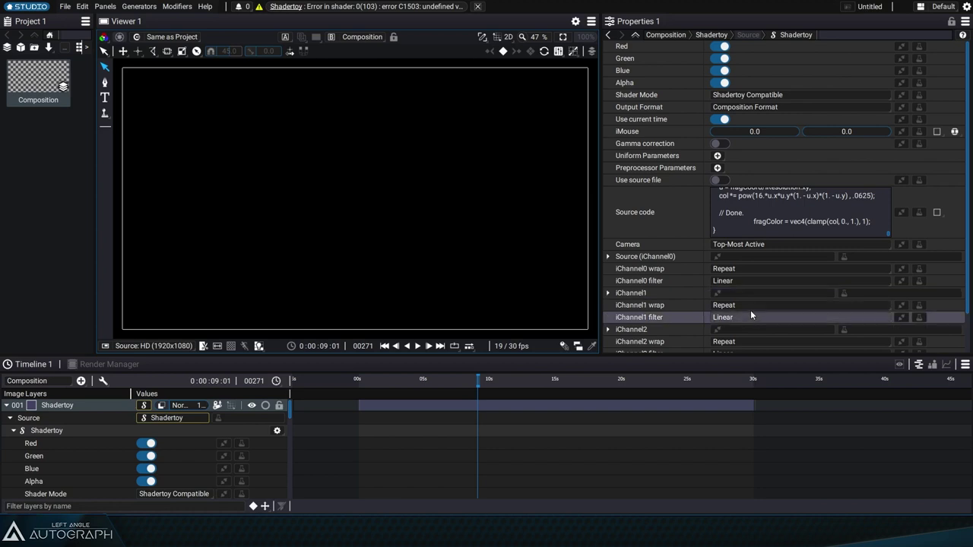
click(564, 304)
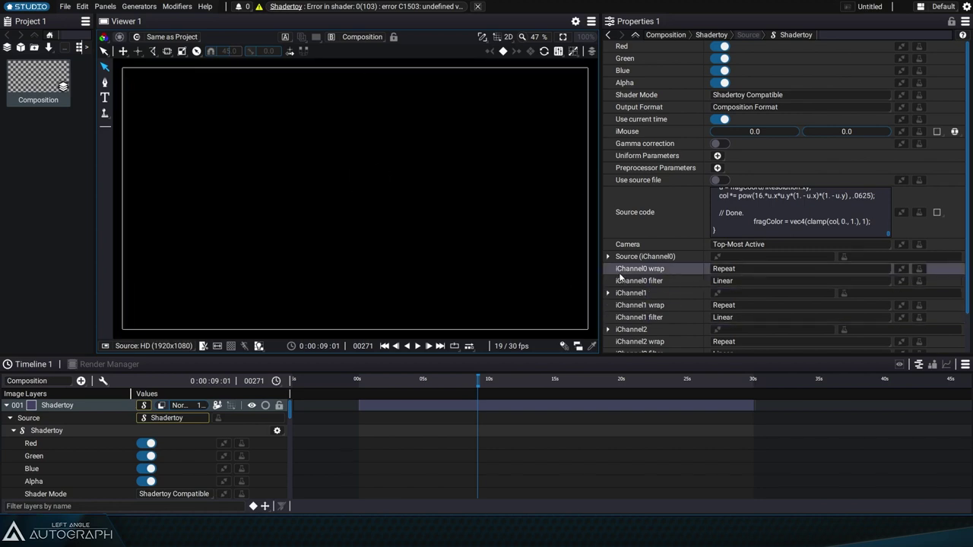
click(772, 256)
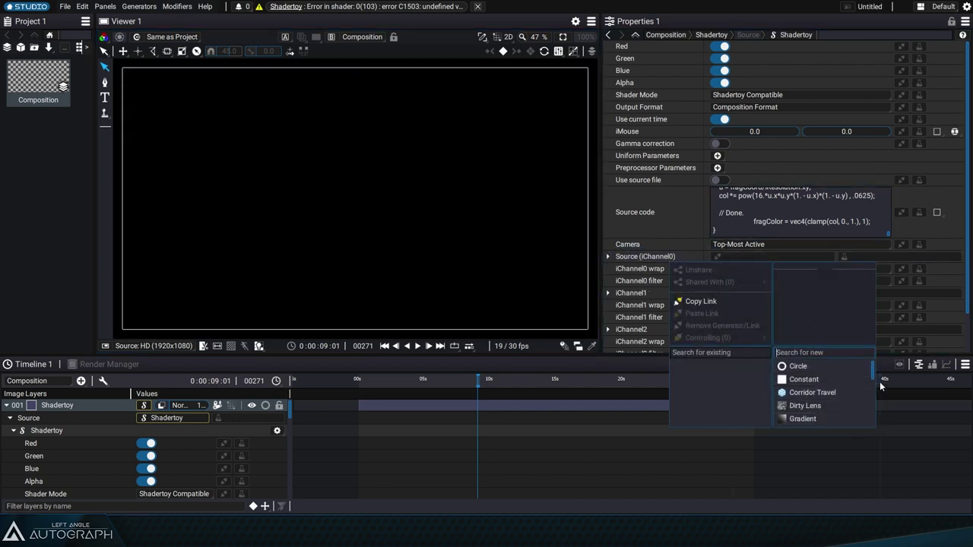
drag(873, 365, 881, 394)
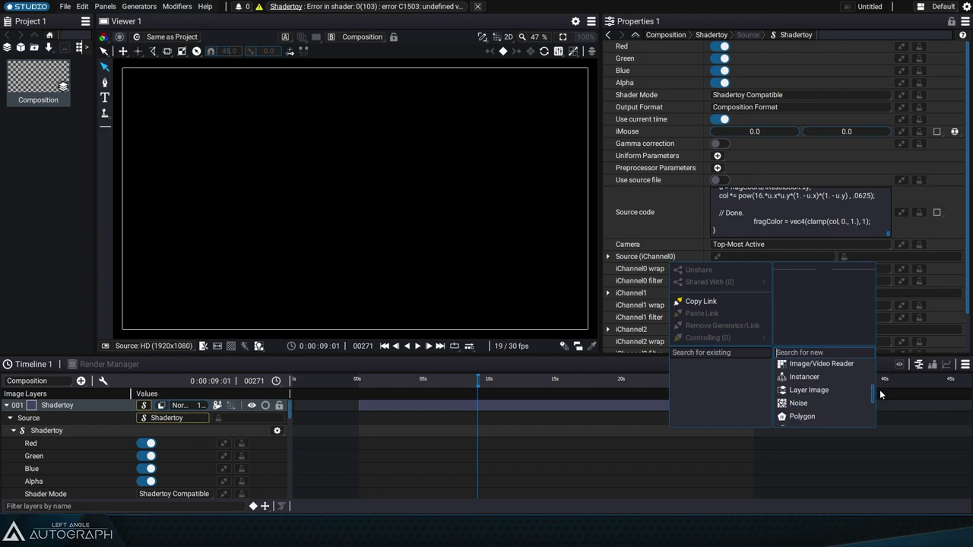
click(804, 403)
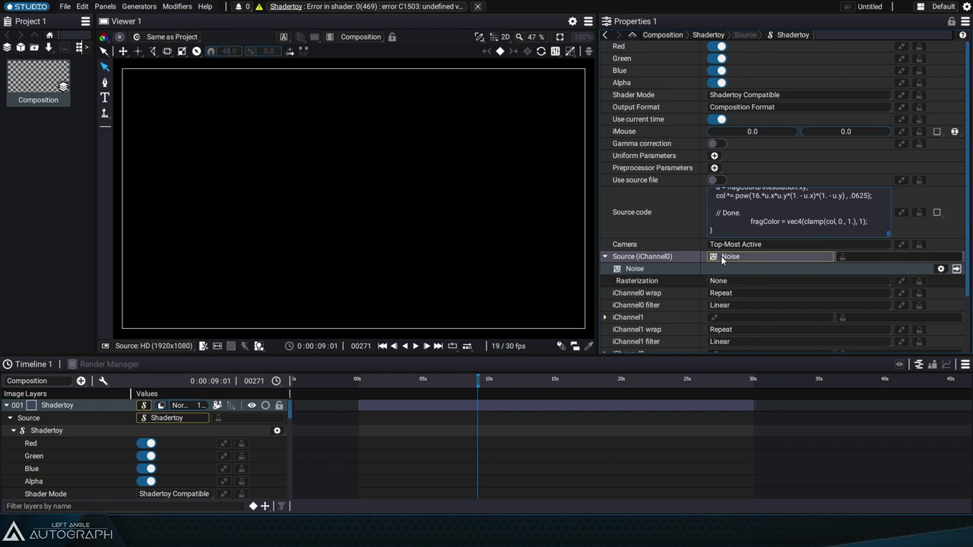
Assign a Grid generator to the shader's iChannel1 input and scrub the composition to 0:00:18:10
click(741, 317)
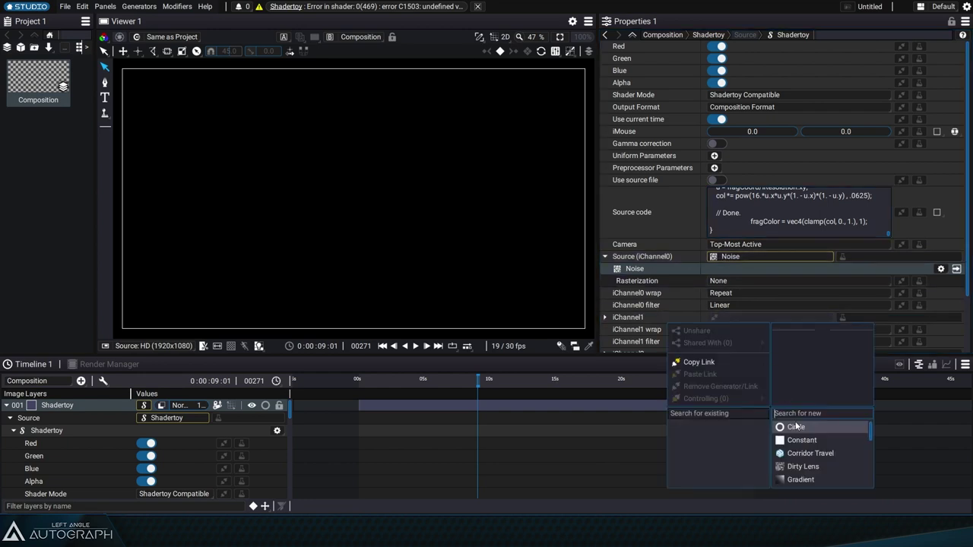
scroll(818, 471, down, 2)
click(805, 433)
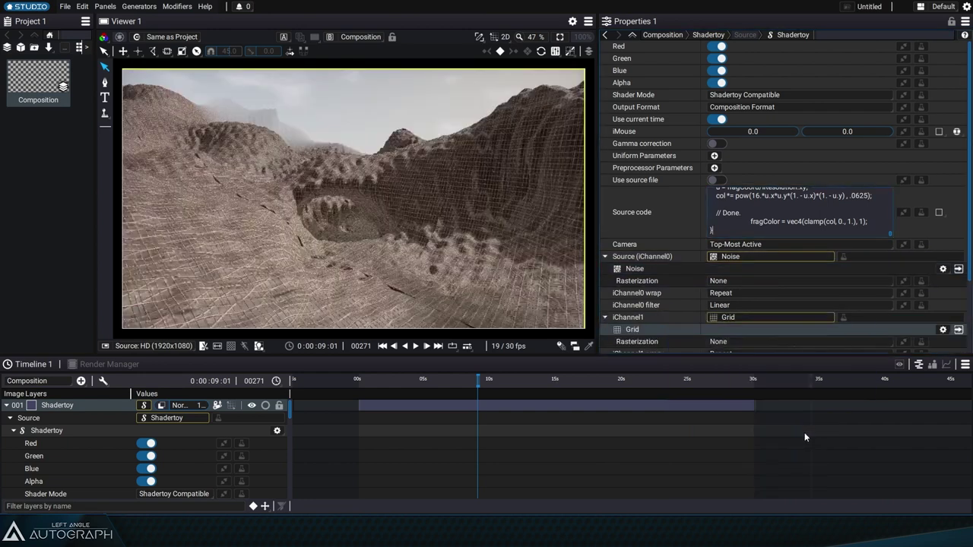
drag(371, 380, 601, 379)
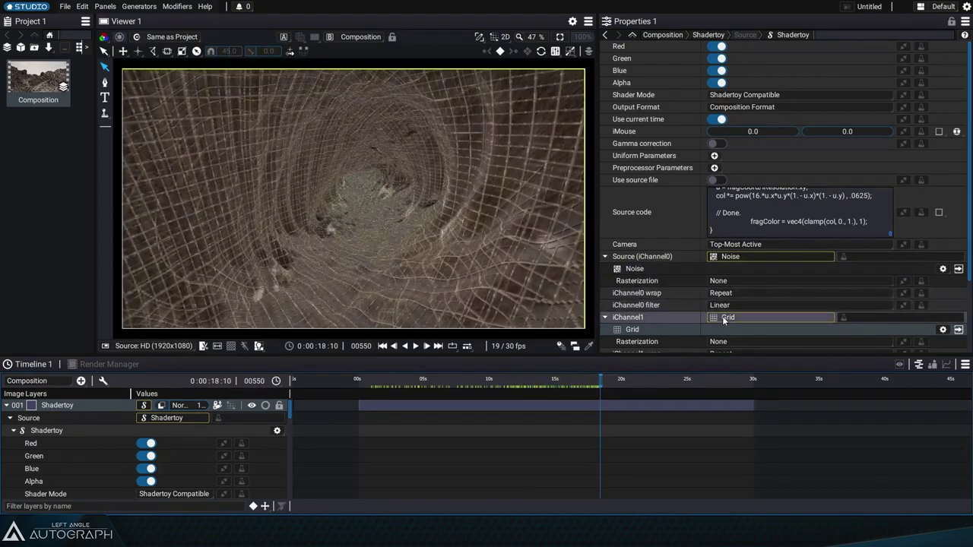
Set the Grid generator's cell size to 100 and its thickness to 3
click(959, 330)
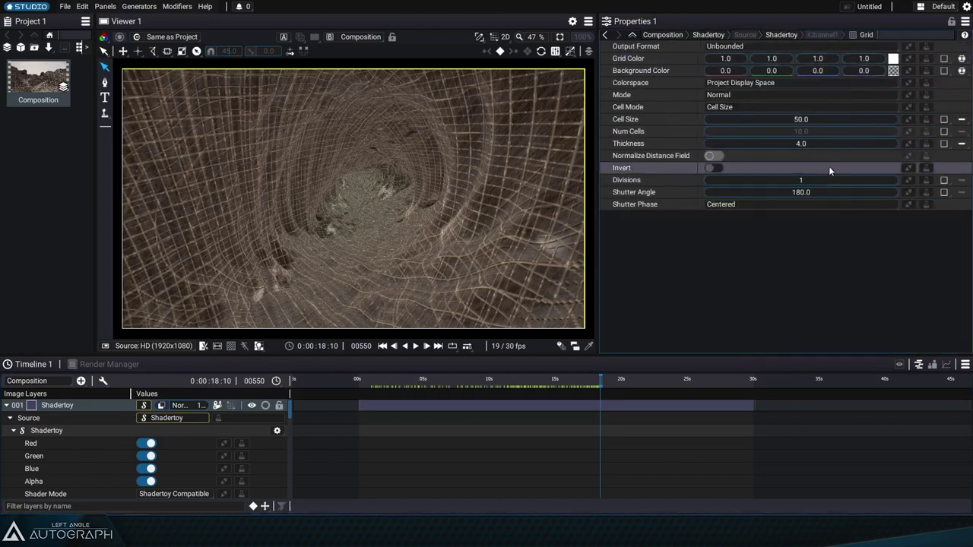
mouse_move(798, 120)
mouse_down()
mouse_move(842, 119)
mouse_move(799, 119)
mouse_up()
click(798, 119)
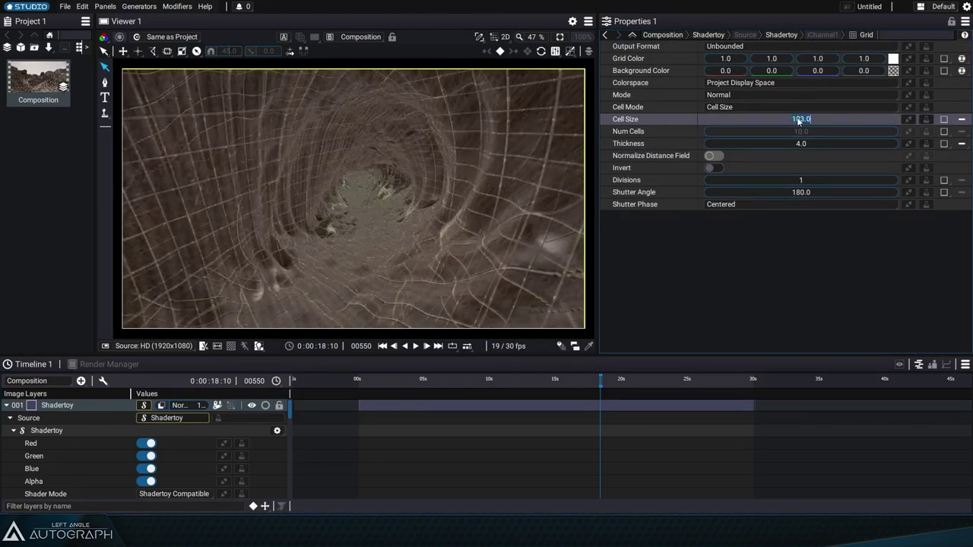
text(100)
key(Return)
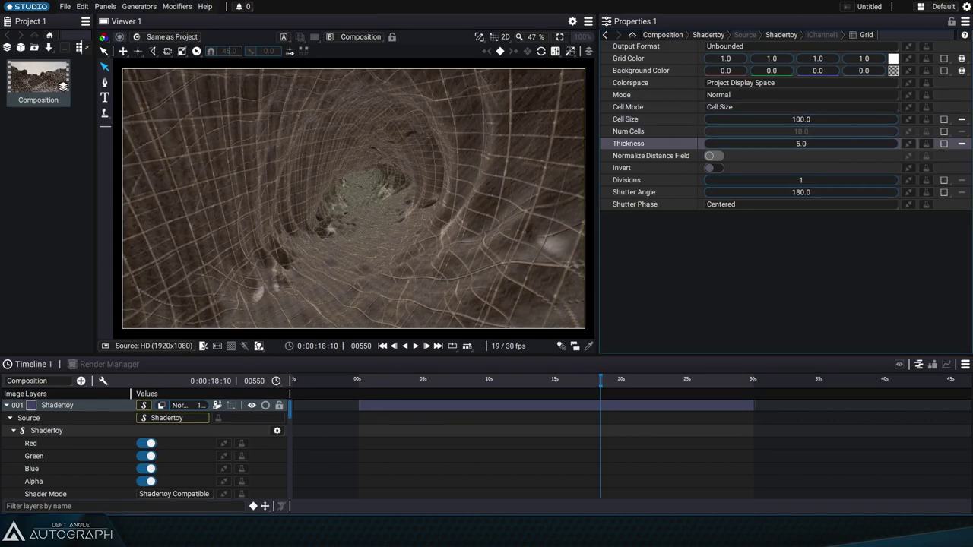
mouse_move(784, 144)
mouse_down()
mouse_move(797, 143)
mouse_move(788, 143)
mouse_up()
click(788, 143)
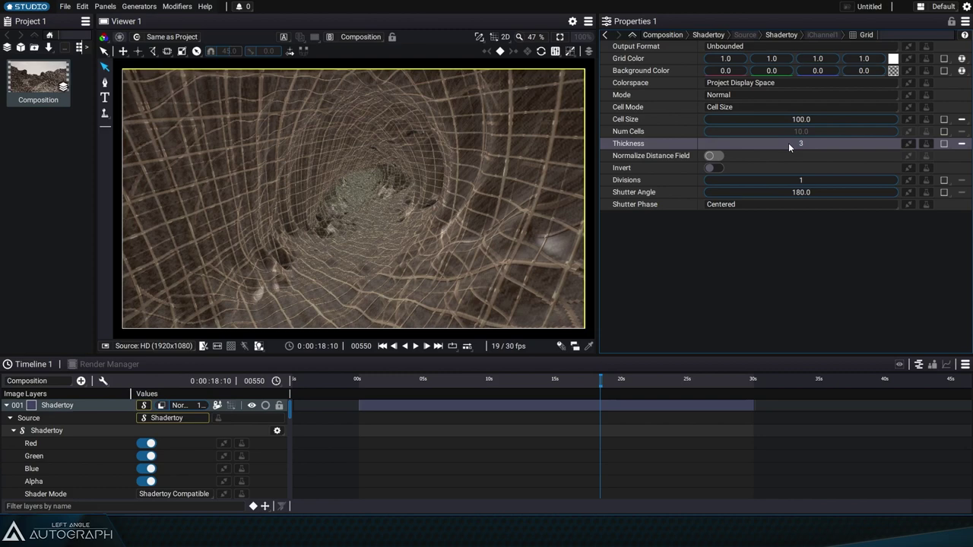
key(Return)
Open the iChannel0 Noise generator's settings, keep its type at Perlin and scrub the composition to 0:00:06:25
click(777, 35)
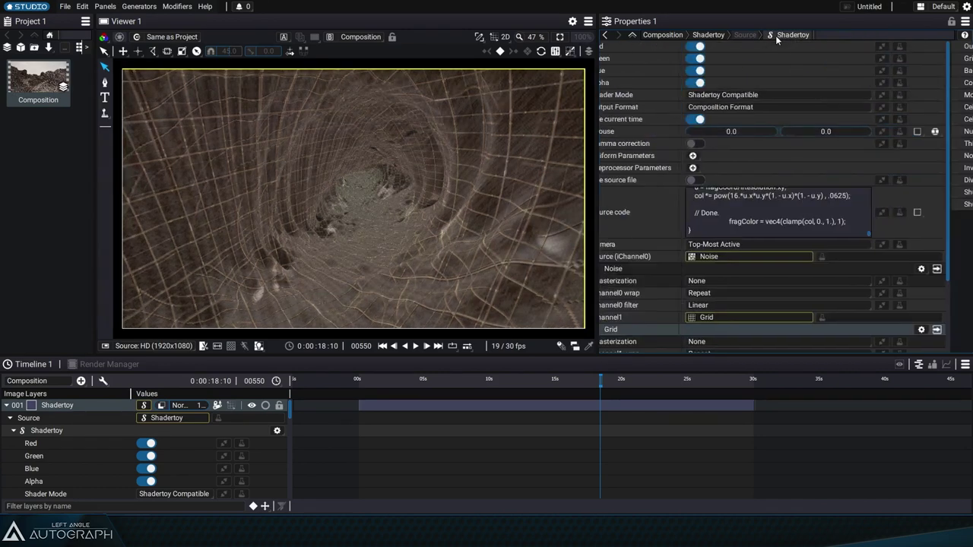
click(957, 269)
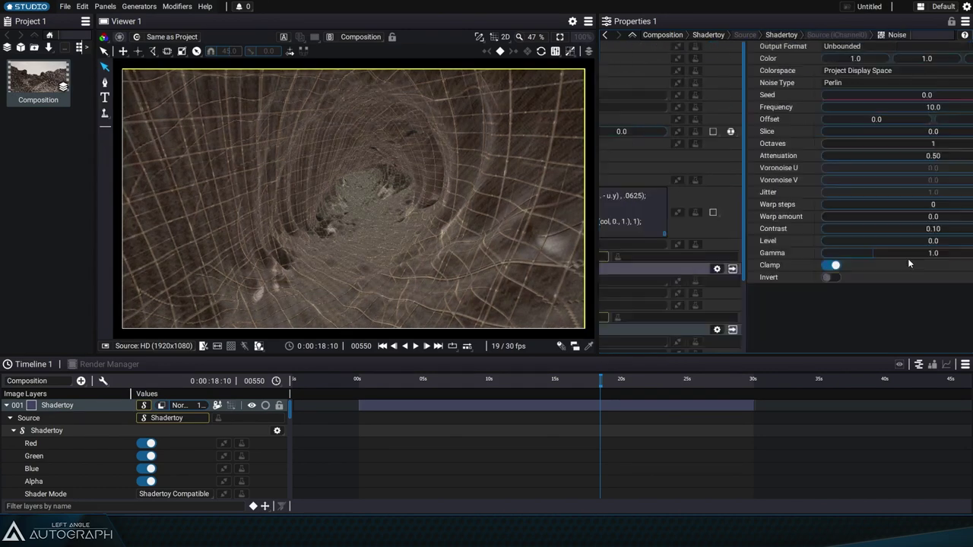
click(715, 82)
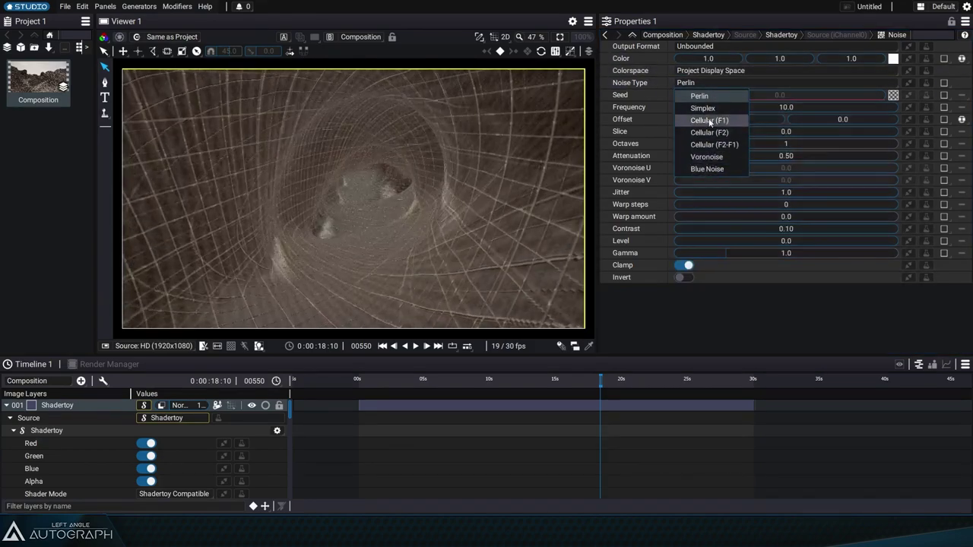
click(713, 98)
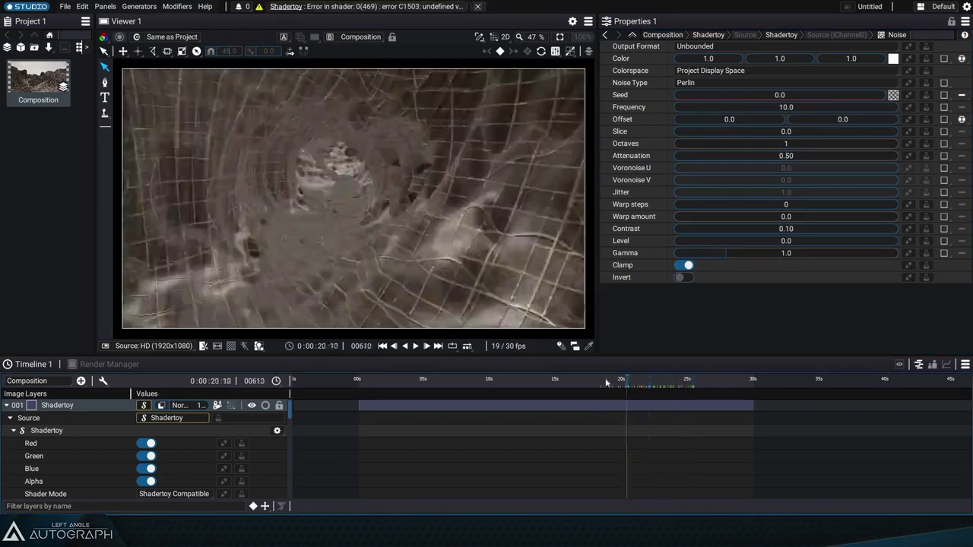
drag(606, 382, 449, 381)
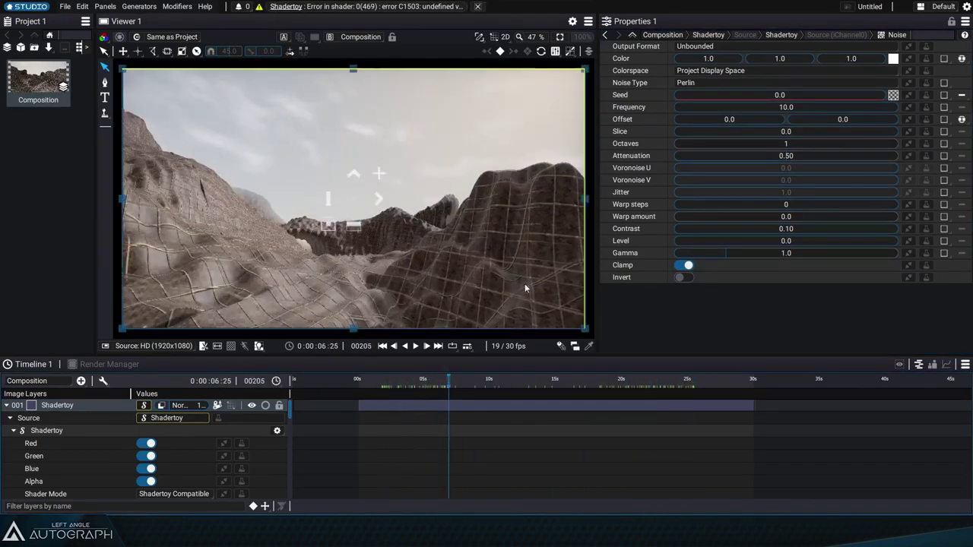
Add a second viewer and dock it side by side with Viewer 1
click(588, 21)
mouse_move(646, 35)
mouse_move(701, 44)
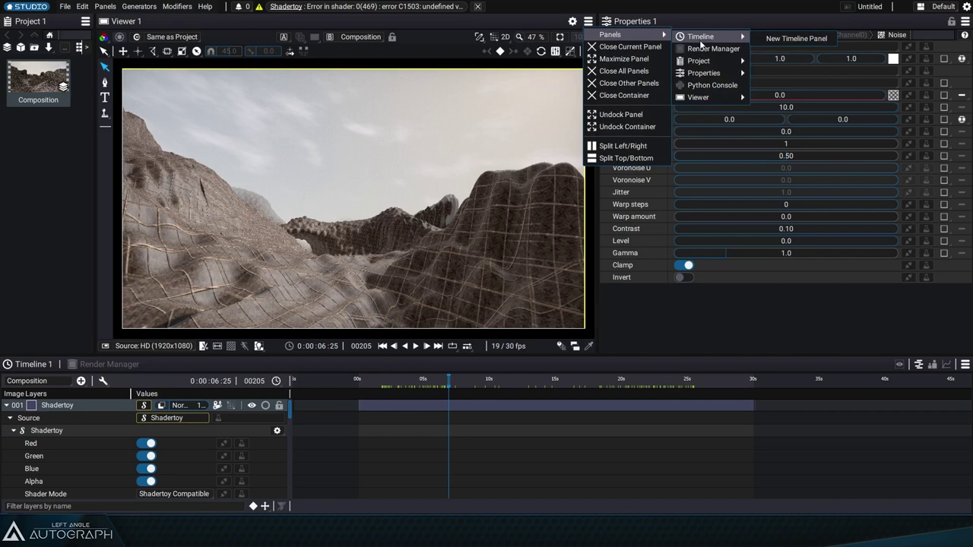
mouse_move(707, 98)
click(797, 97)
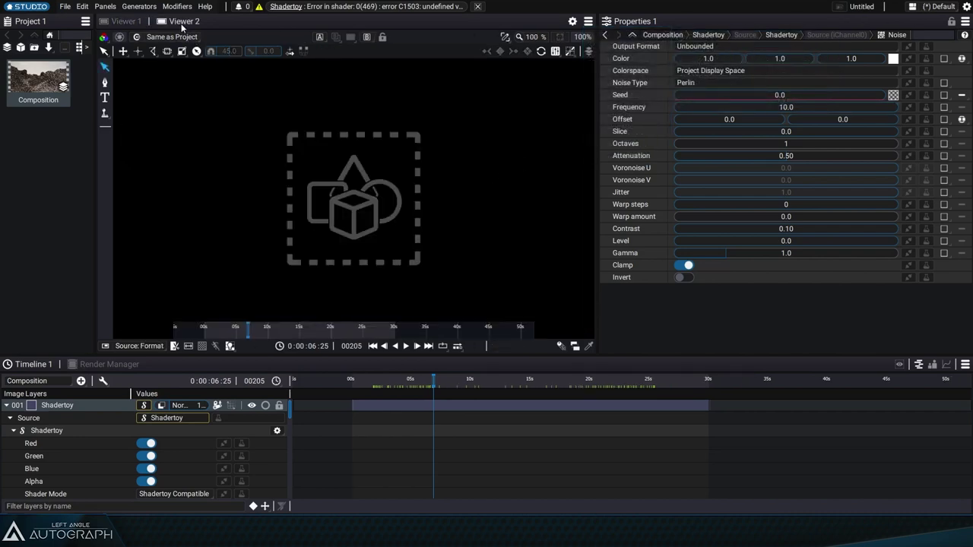
drag(182, 25, 159, 180)
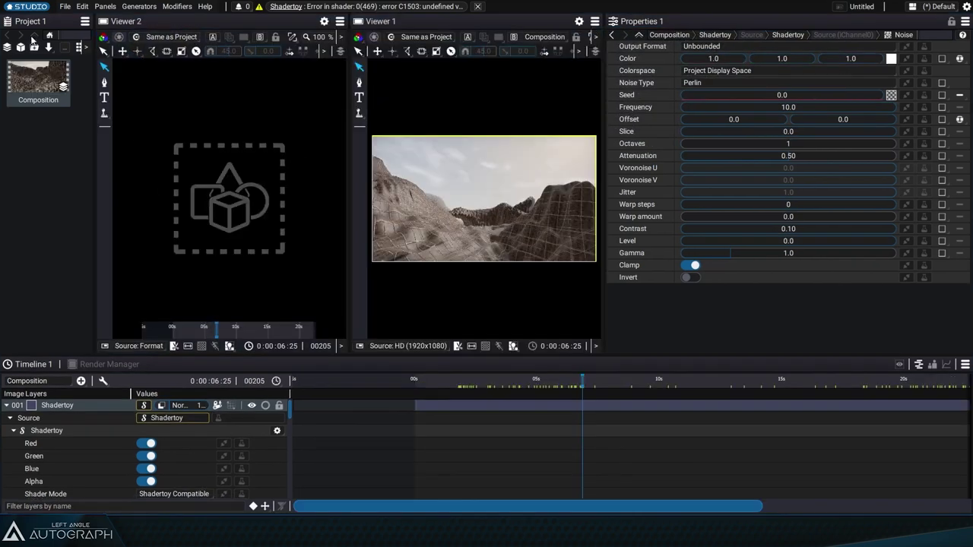
Dock the Project panel beside the timeline, and resize the panels to give the two viewers and the timeline more room
drag(32, 25, 273, 457)
drag(91, 458, 91, 459)
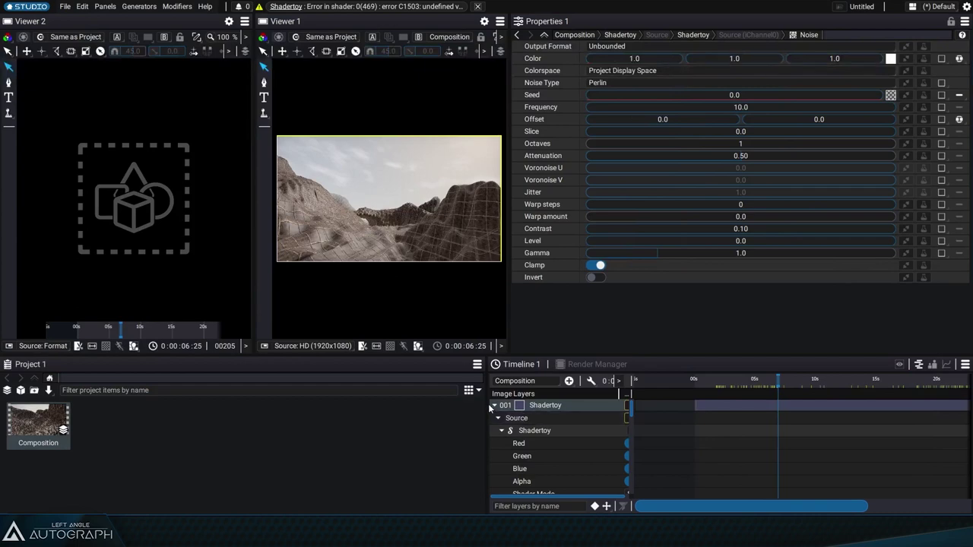
drag(488, 403, 130, 405)
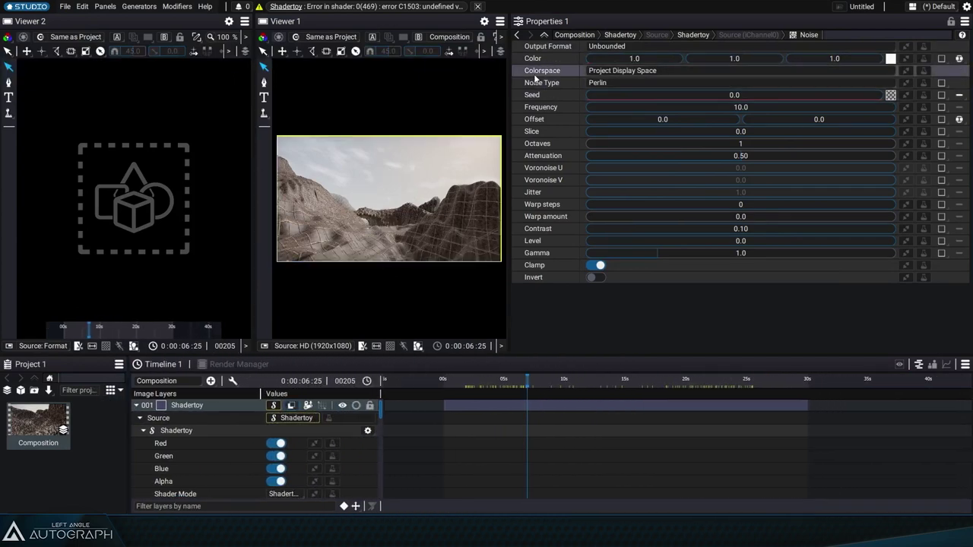
drag(509, 76, 707, 76)
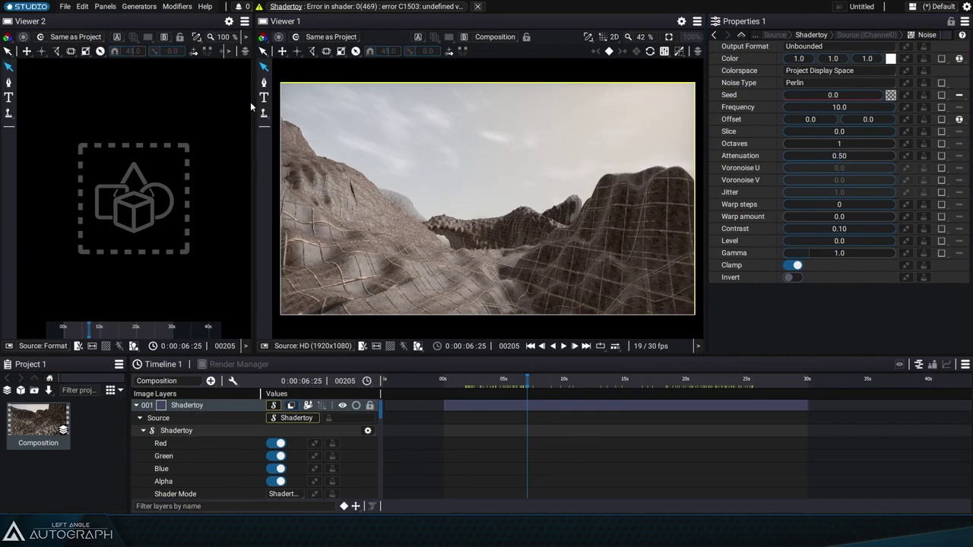
drag(254, 104, 385, 114)
Lock Viewer 1 to the Composition and show the shader's iChannel0 Noise generator in Viewer 2
click(505, 278)
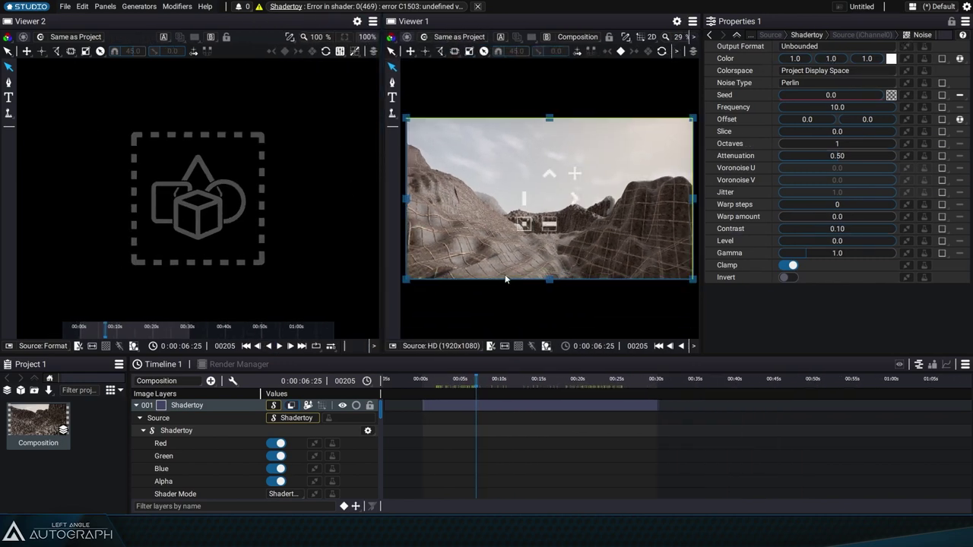
click(611, 91)
click(609, 36)
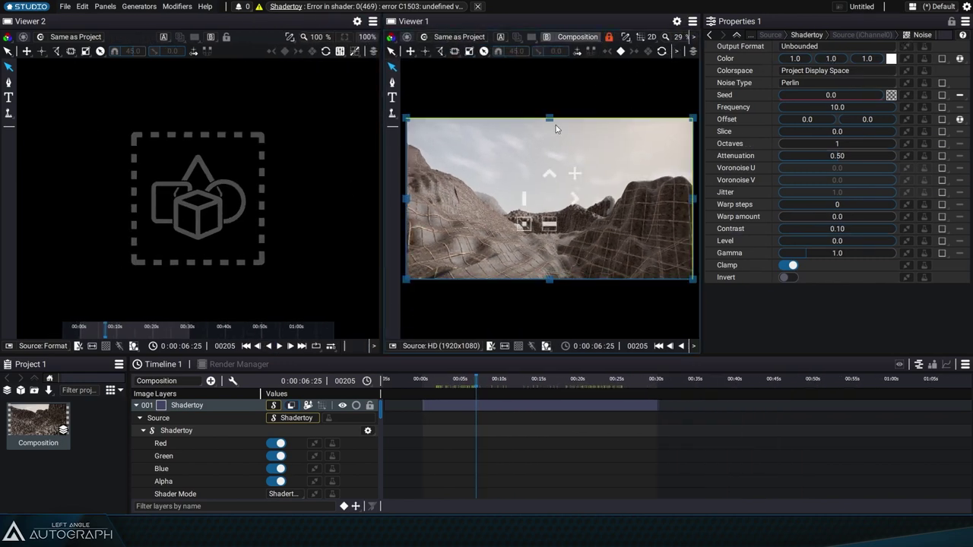
click(187, 406)
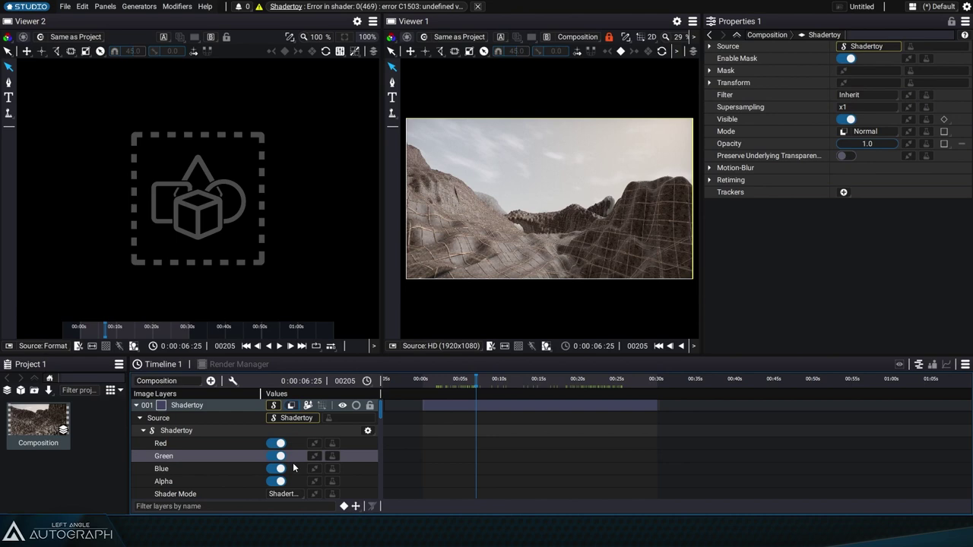
click(274, 405)
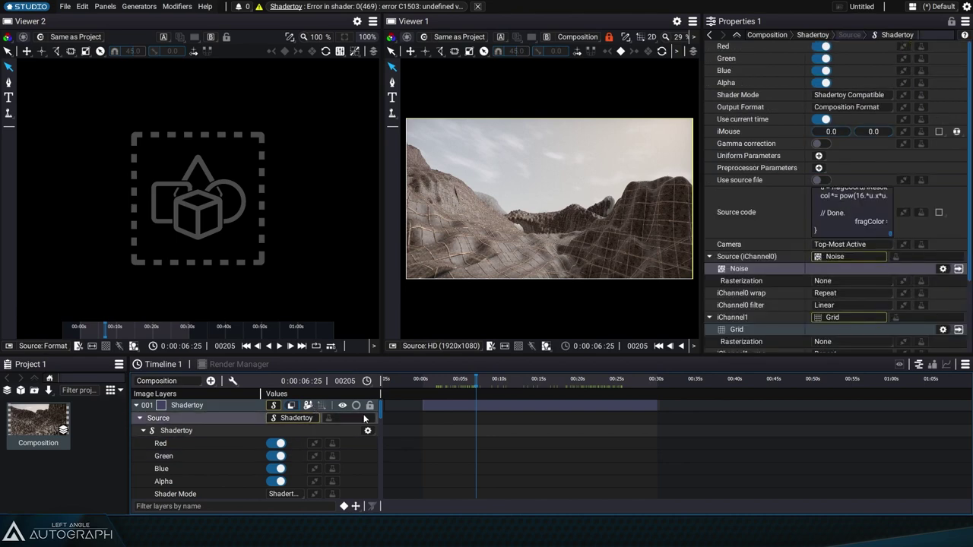
click(742, 272)
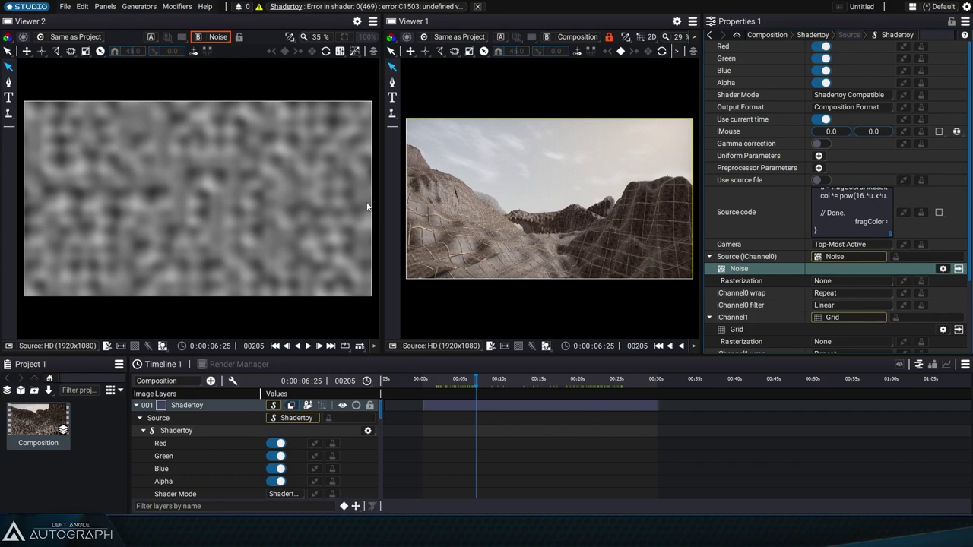
Narrow Viewer 2 with the noise image fitted inside it, and scrub the composition to 0:00:05:28
drag(383, 171, 304, 176)
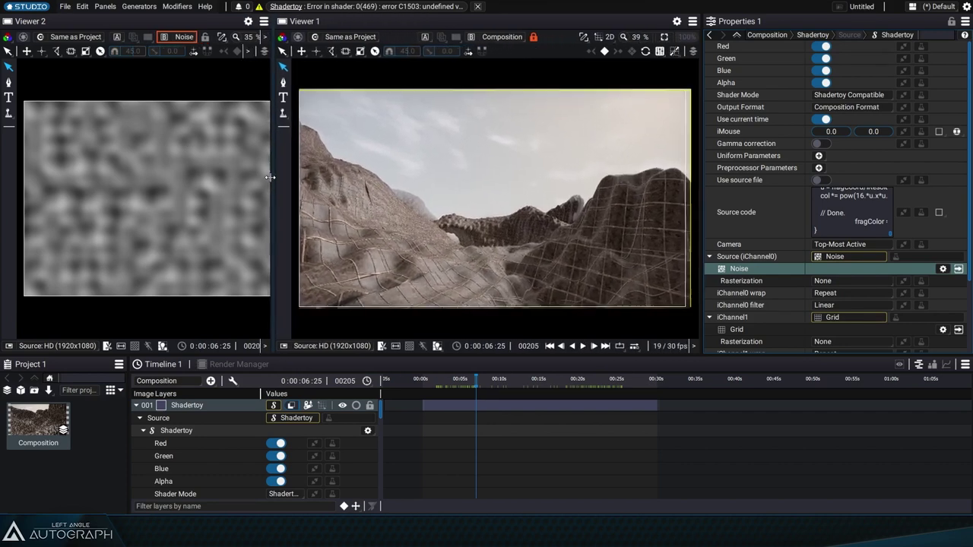
drag(270, 177, 267, 177)
click(222, 37)
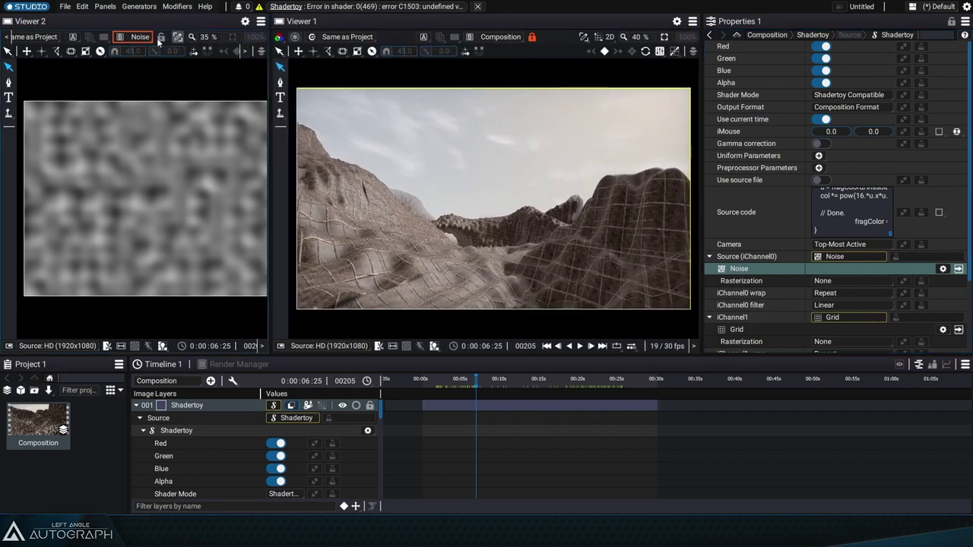
click(232, 37)
scroll(445, 386, left, 3)
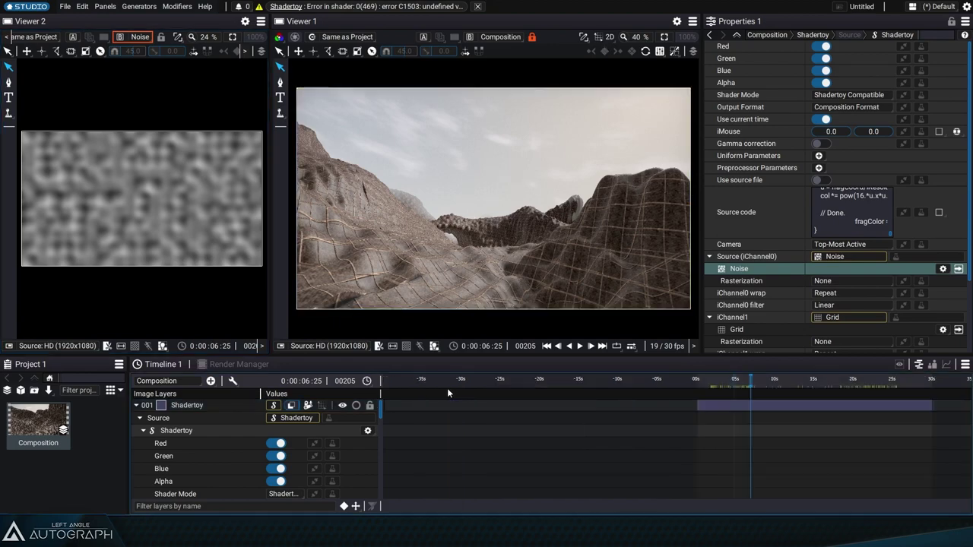
mouse_move(733, 384)
mouse_down()
mouse_move(707, 384)
mouse_move(744, 384)
mouse_up()
key(f)
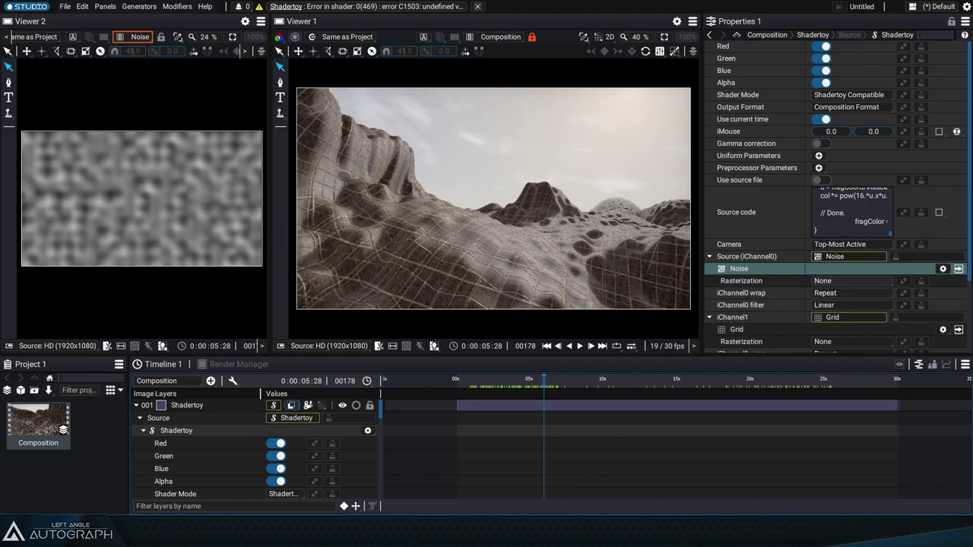
Set the noise to Voronoise with contrast 0.35 and Voronoise U 1.0, and scrub the composition to 0:00:16:21
click(958, 268)
mouse_move(526, 384)
mouse_down()
mouse_move(561, 379)
mouse_move(514, 379)
mouse_up()
click(819, 83)
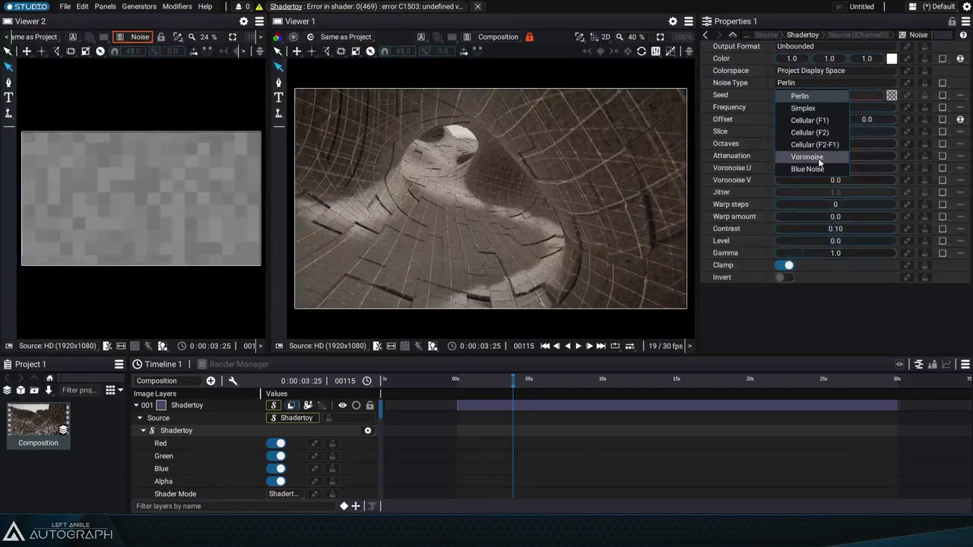
click(819, 162)
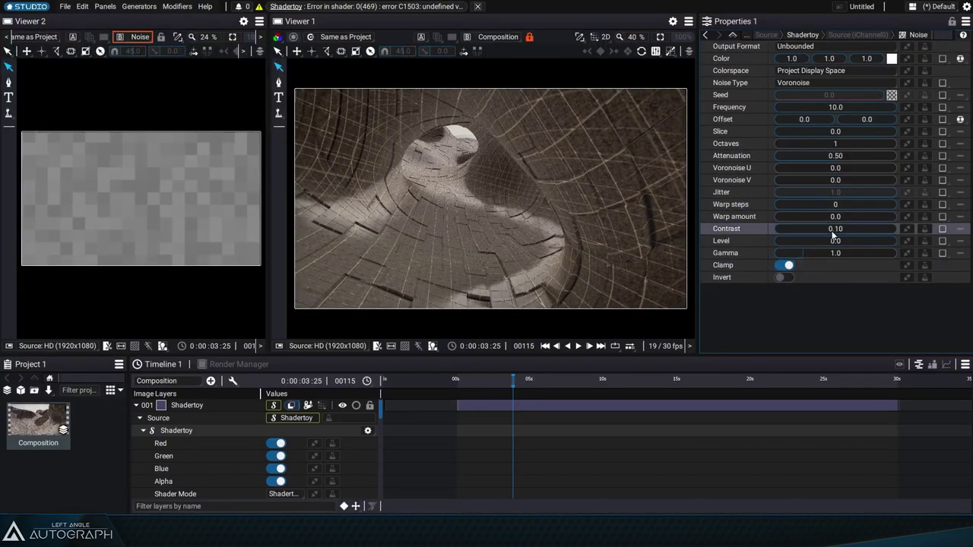
drag(833, 231, 860, 229)
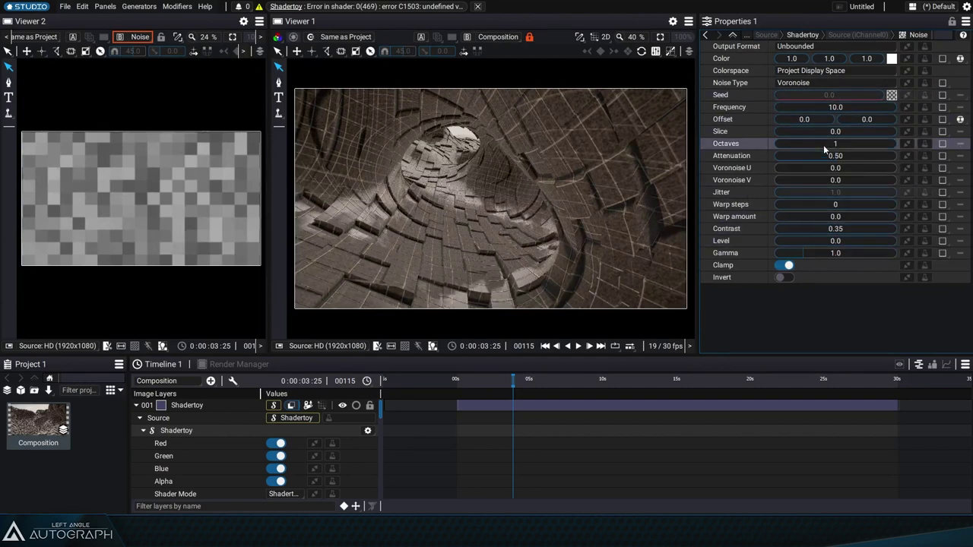
drag(827, 180, 920, 169)
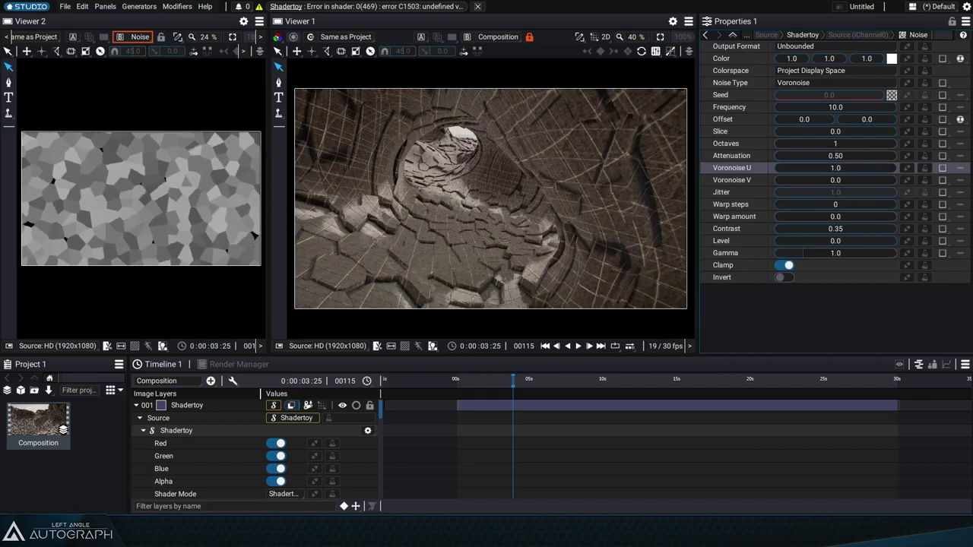
drag(510, 389, 601, 395)
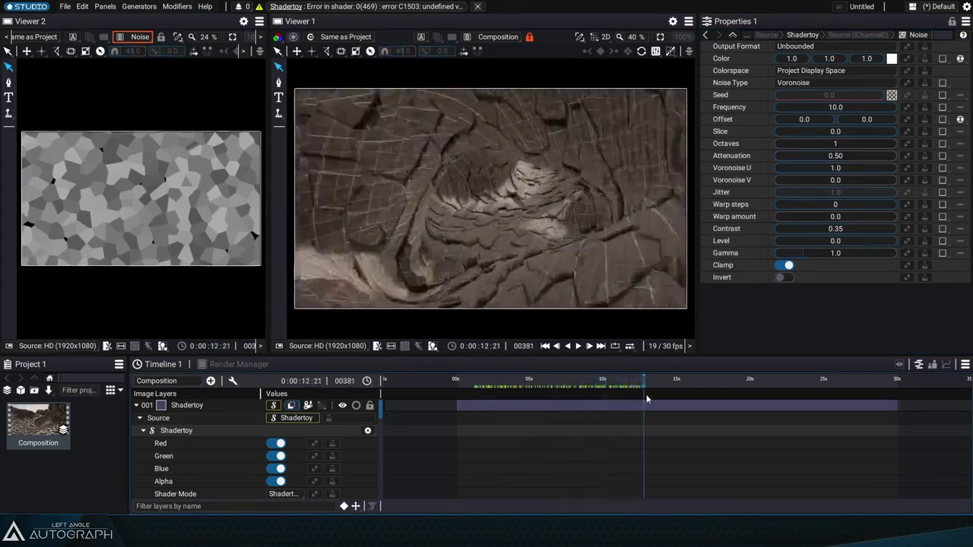
drag(671, 396, 702, 386)
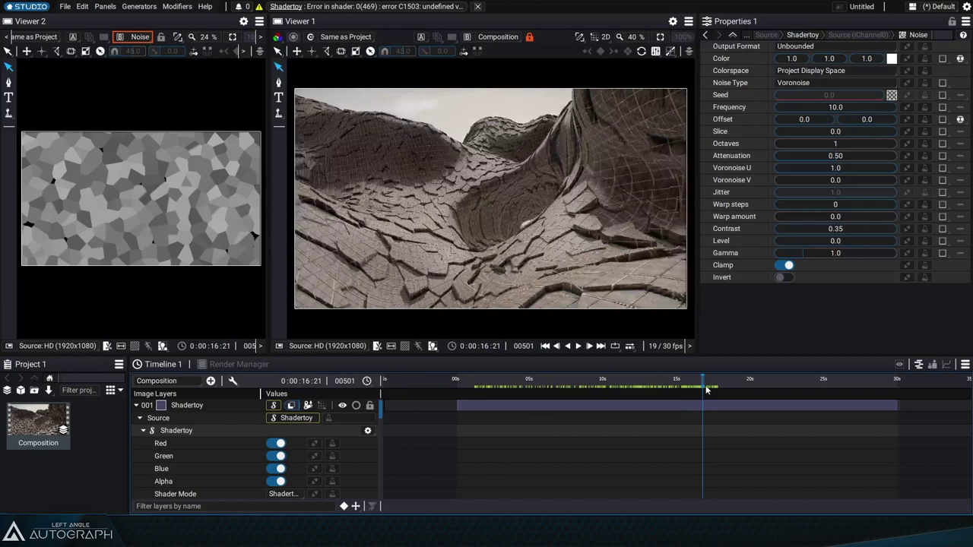
Try the Cellular (F2) noise type at different times of the composition and return to Voronoise
click(794, 82)
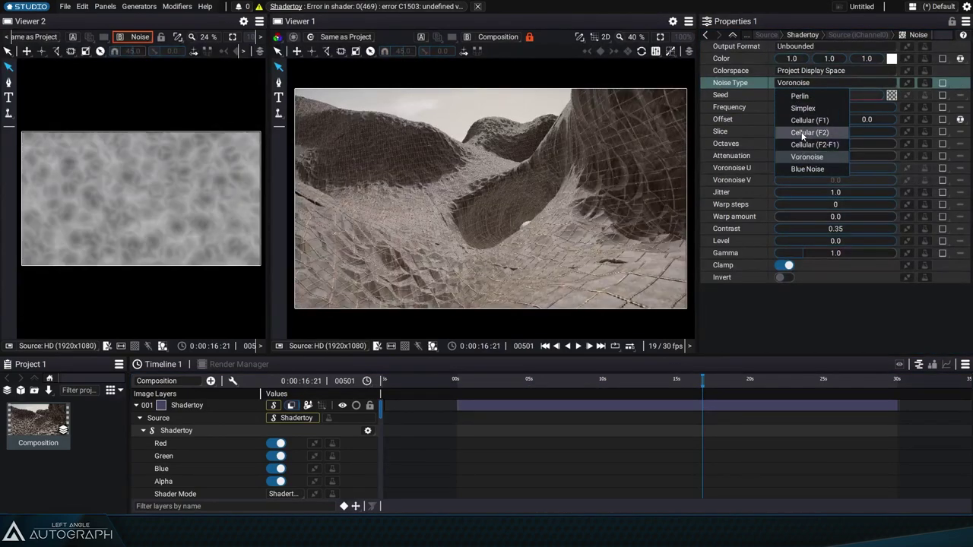
click(805, 133)
click(669, 383)
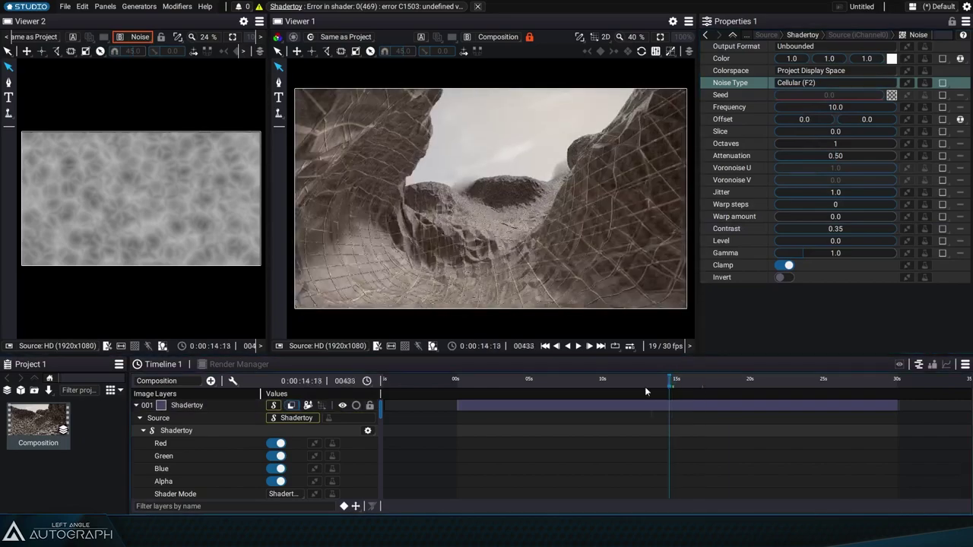
mouse_move(645, 386)
mouse_down()
mouse_move(524, 390)
mouse_move(726, 381)
mouse_move(691, 383)
mouse_up()
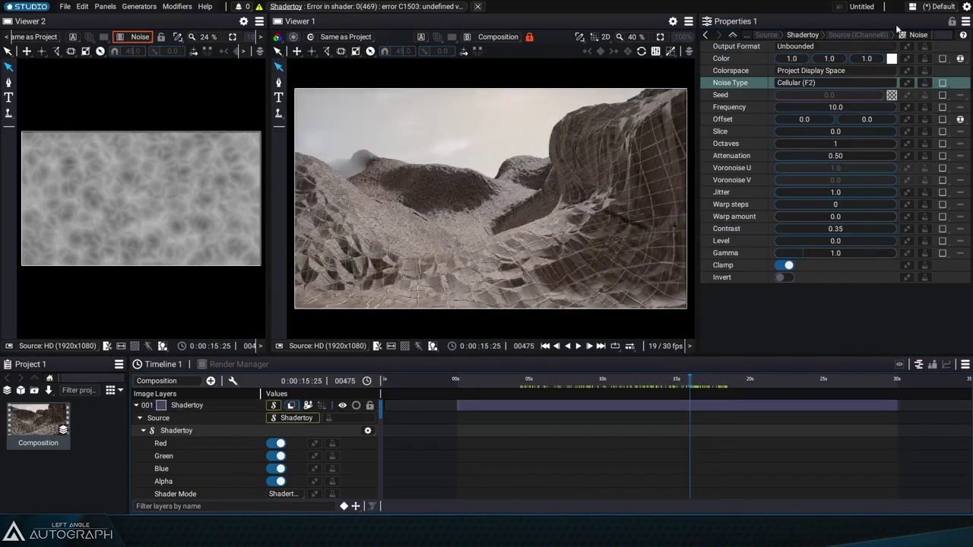
click(827, 80)
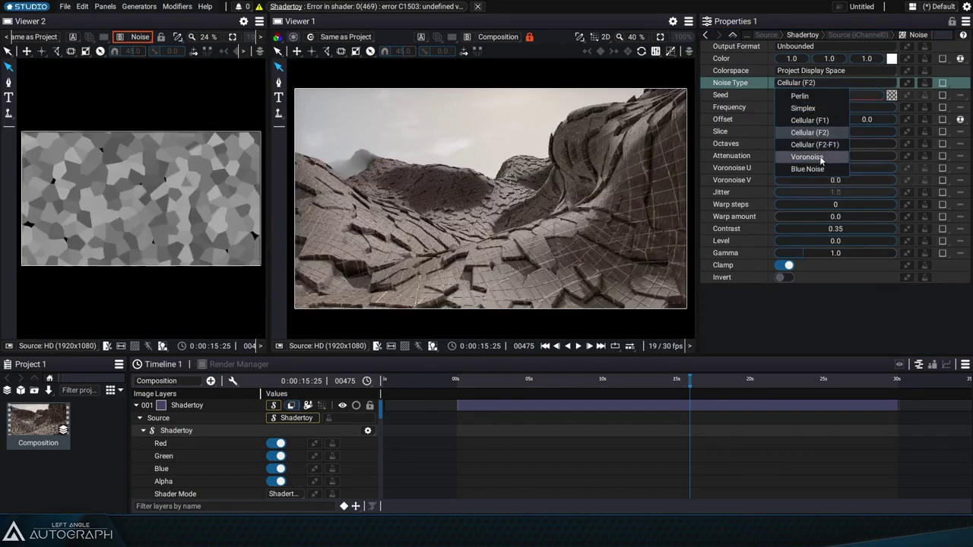
click(807, 157)
Set the noise's slice to 4.0 and octaves to 2, and scrub the composition to 0:00:09:20
mouse_move(690, 387)
mouse_down()
mouse_move(561, 388)
mouse_move(683, 384)
mouse_up()
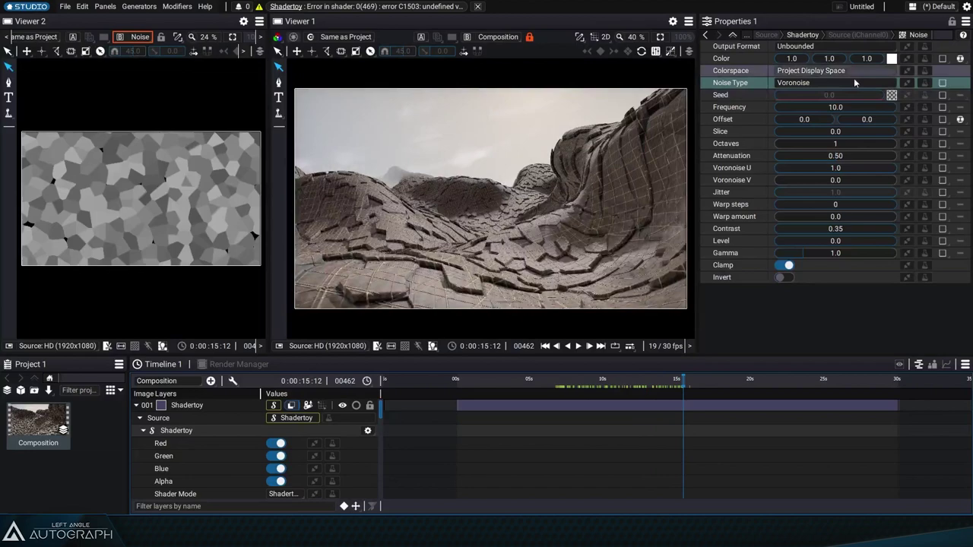
drag(818, 133, 837, 144)
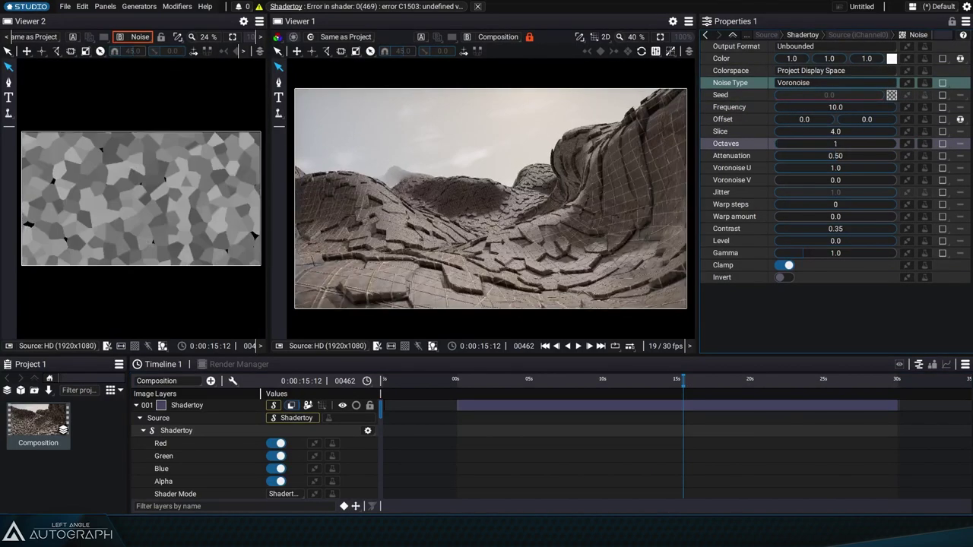
drag(684, 385, 601, 384)
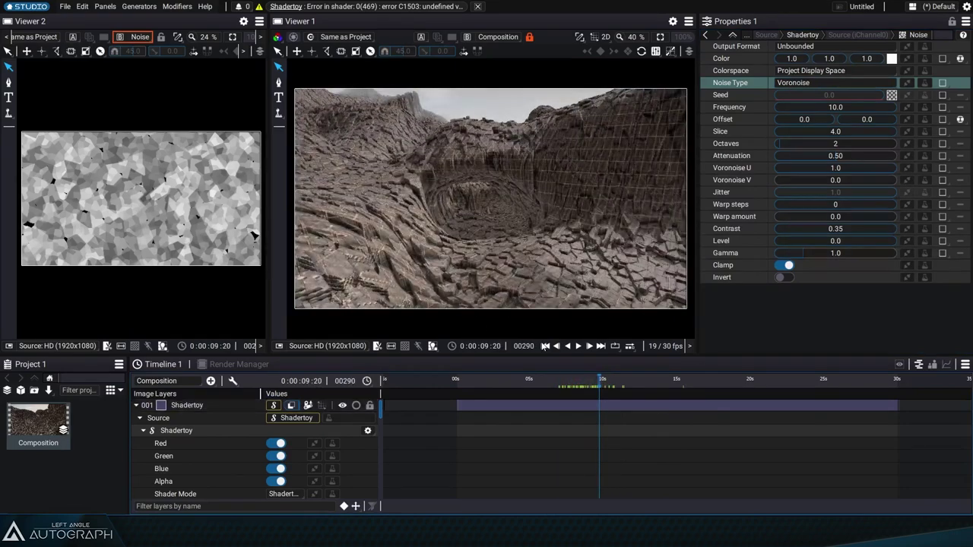
Return to the Shadertoy generator's properties and widen the properties area
click(808, 35)
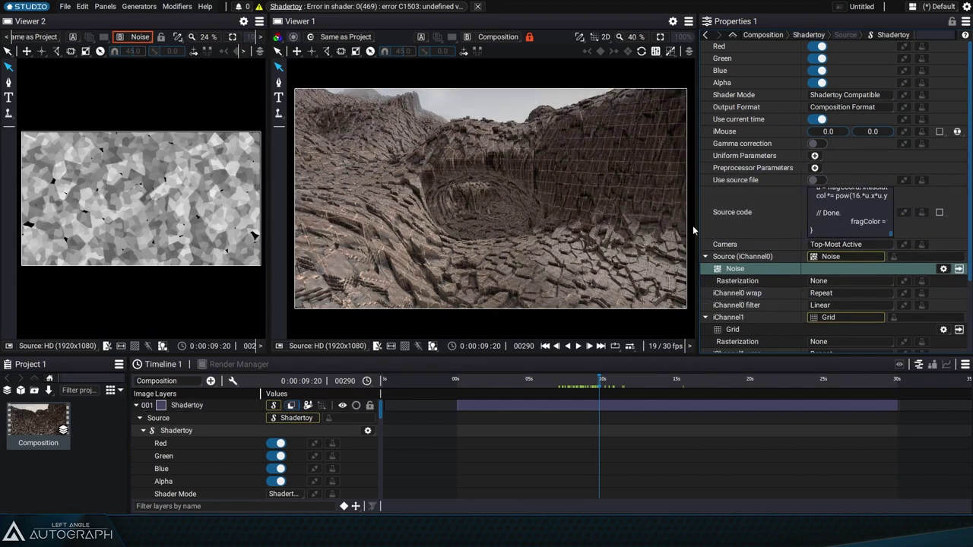
drag(697, 218, 634, 218)
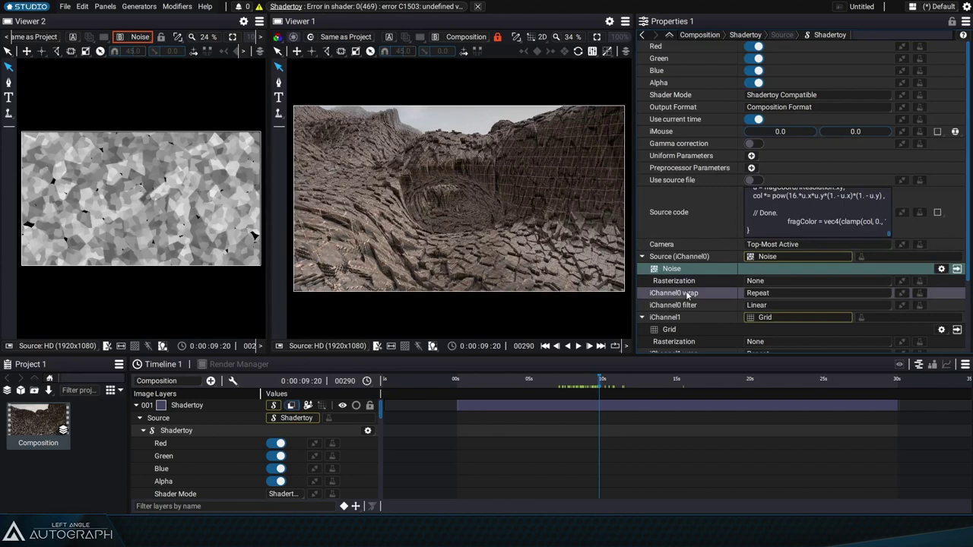